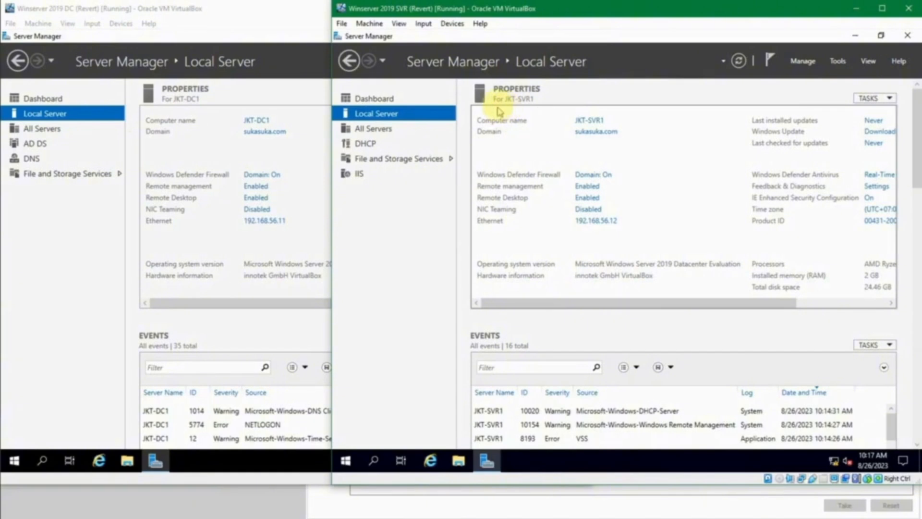
# Check which servers JKT-DC1 manages and compare them with the local server properties of JKT-SVR1
pyautogui.click(234, 35)
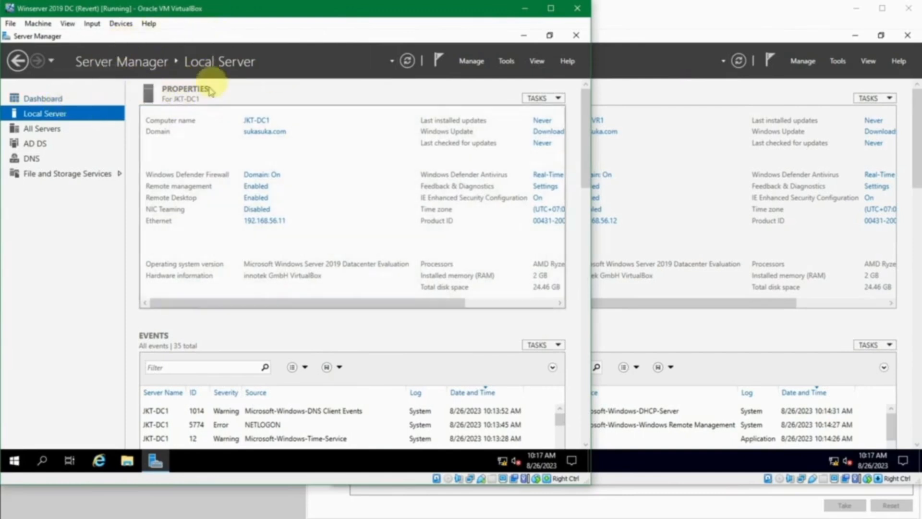
pyautogui.click(45, 129)
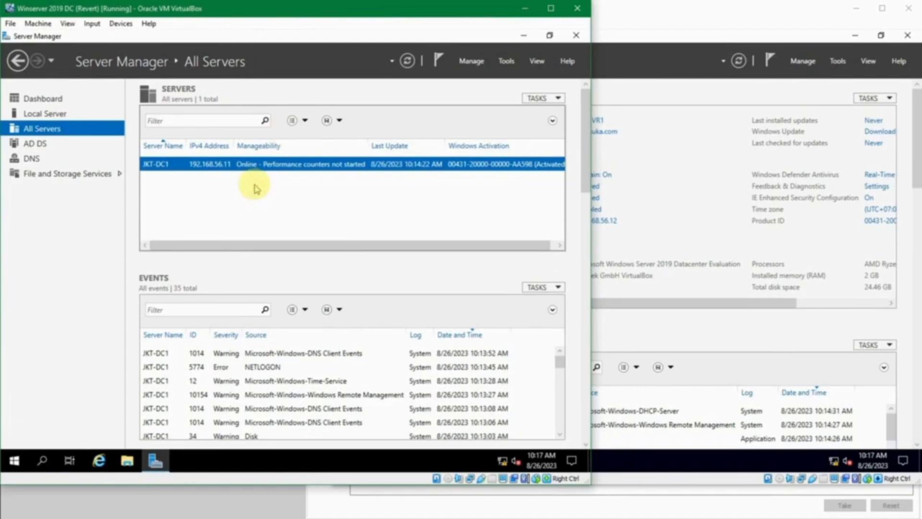
pyautogui.click(642, 96)
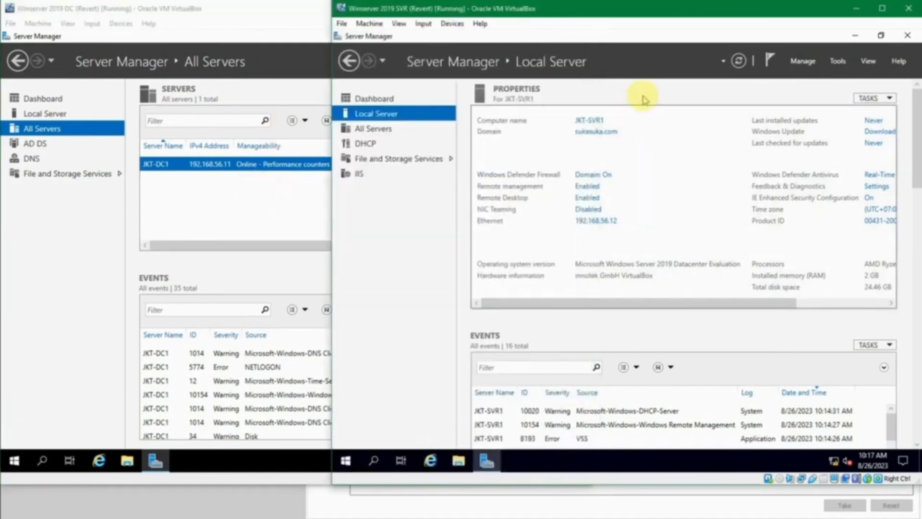
pyautogui.click(247, 185)
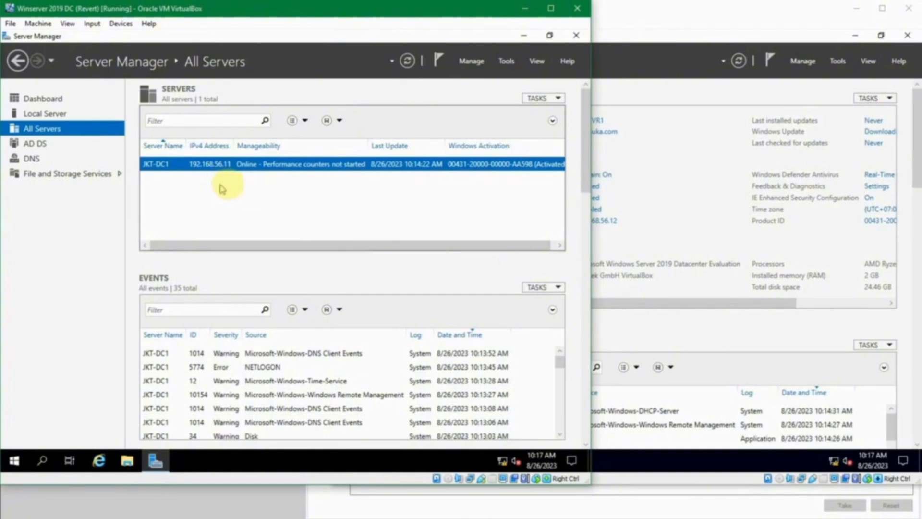
# Start adding servers to manage on JKT-DC1 and search the sukasuka Active Directory location for computers with any operating system
pyautogui.click(59, 100)
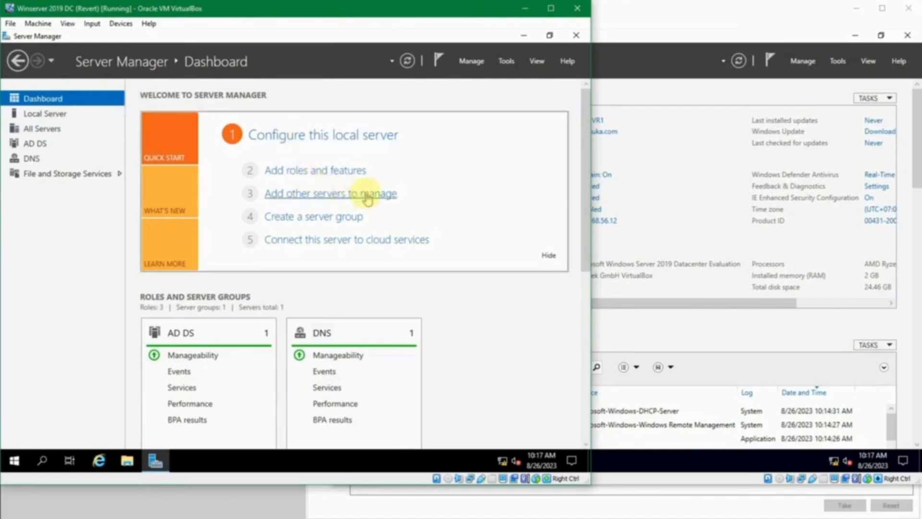
pyautogui.click(470, 65)
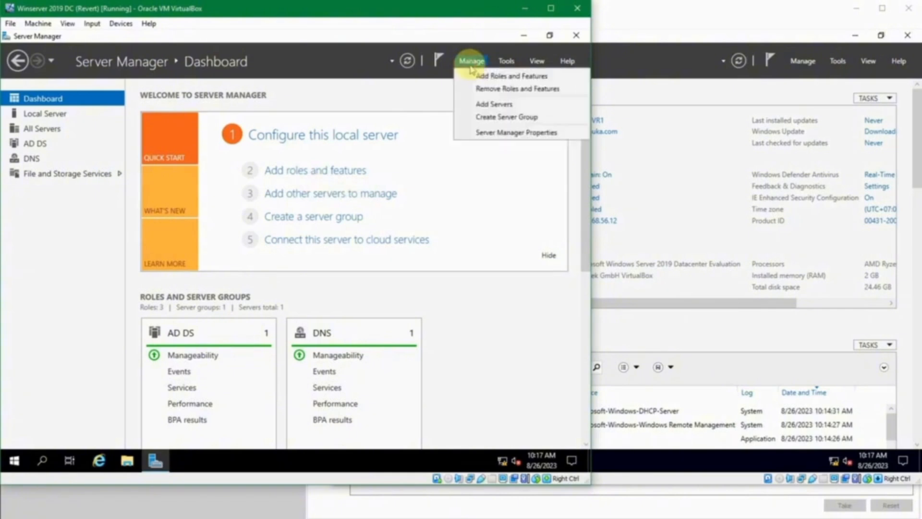
pyautogui.click(476, 104)
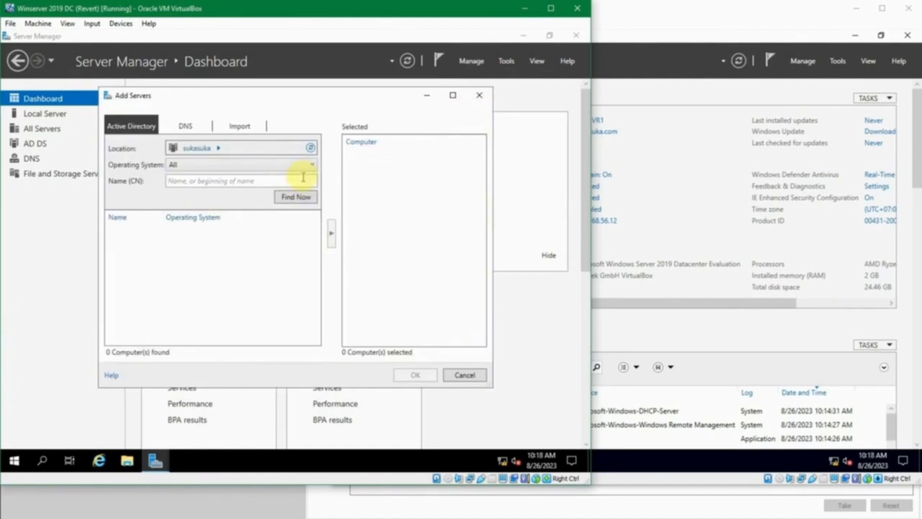
pyautogui.click(298, 203)
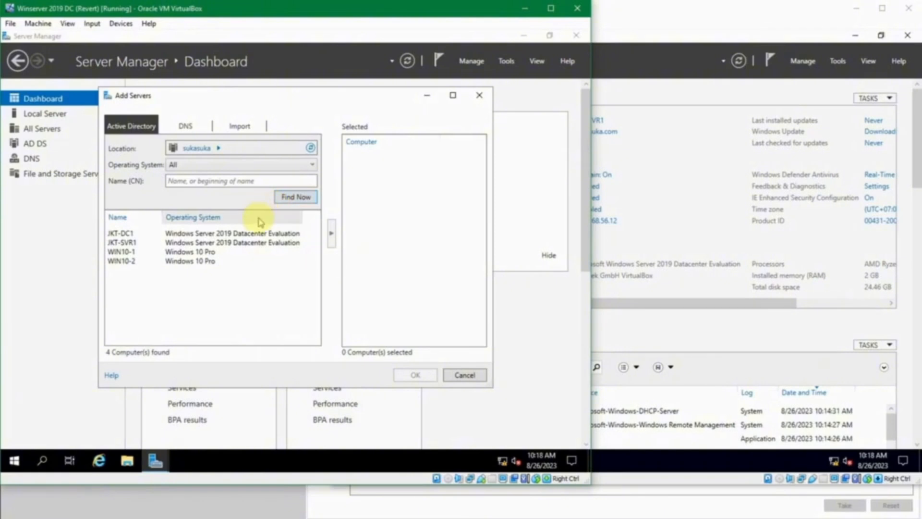
# Add the found servers JKT-DC1 and JKT-SVR1 to the managed server pool and confirm
pyautogui.click(221, 233)
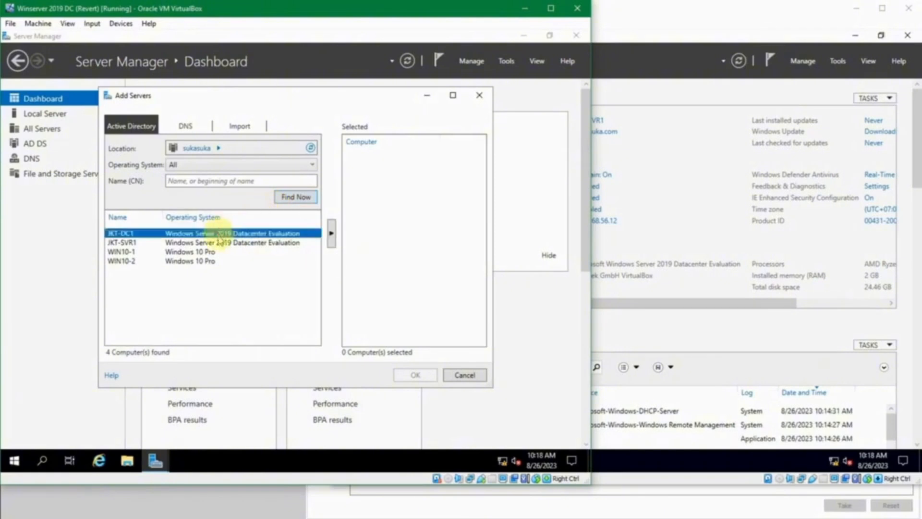
pyautogui.keyDown('shift'); pyautogui.click(259, 243); pyautogui.keyUp('shift')
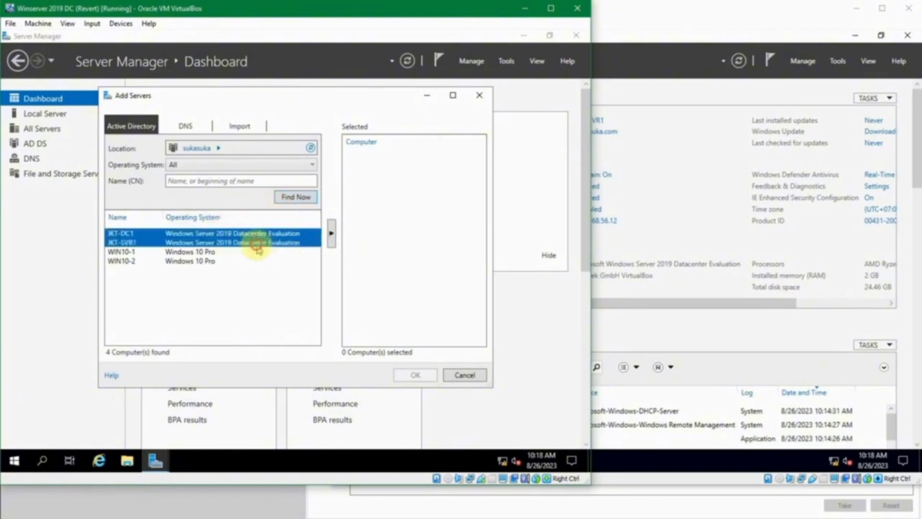
pyautogui.click(331, 235)
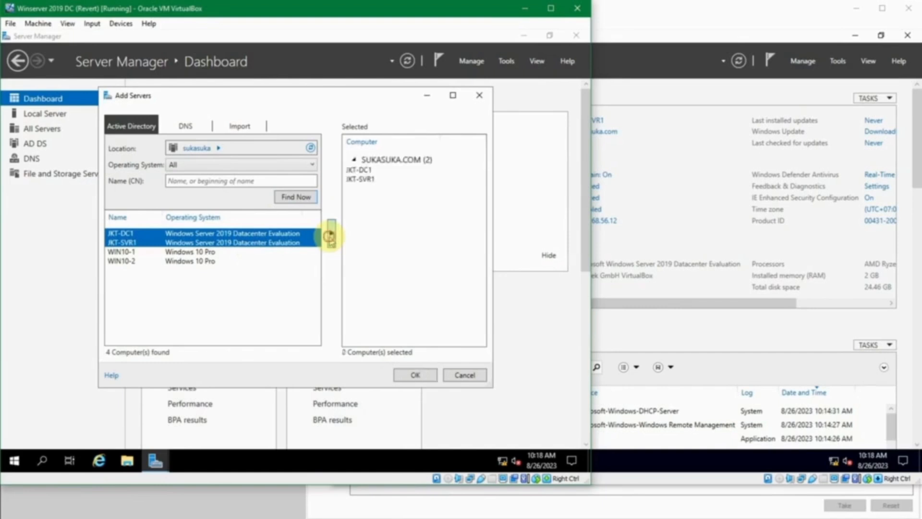
pyautogui.click(359, 170)
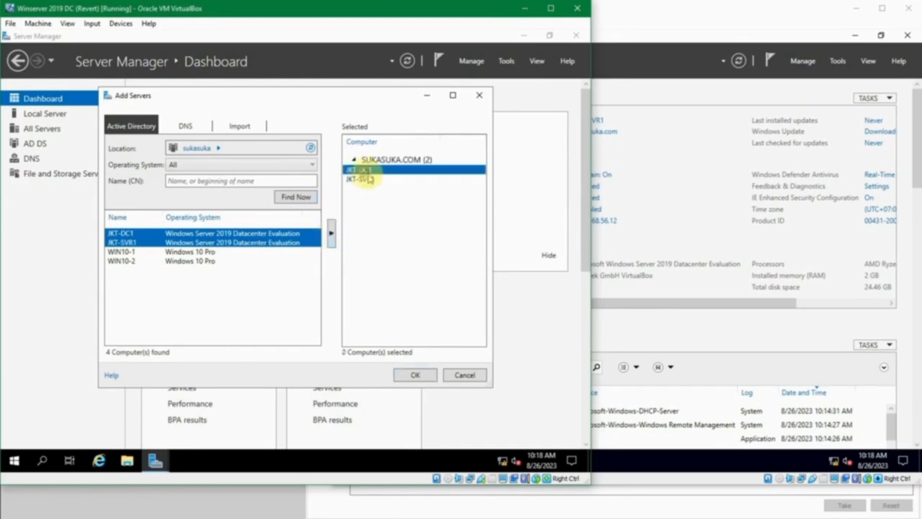
pyautogui.click(371, 180)
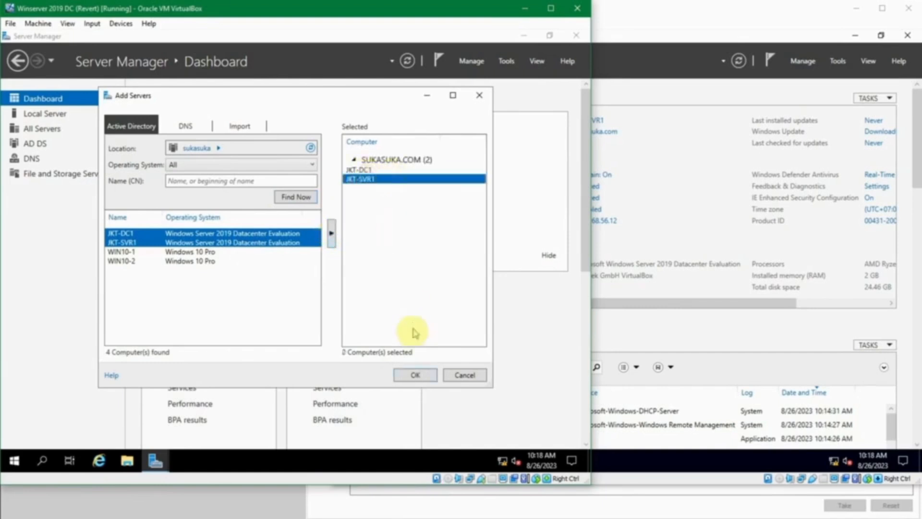
pyautogui.click(414, 375)
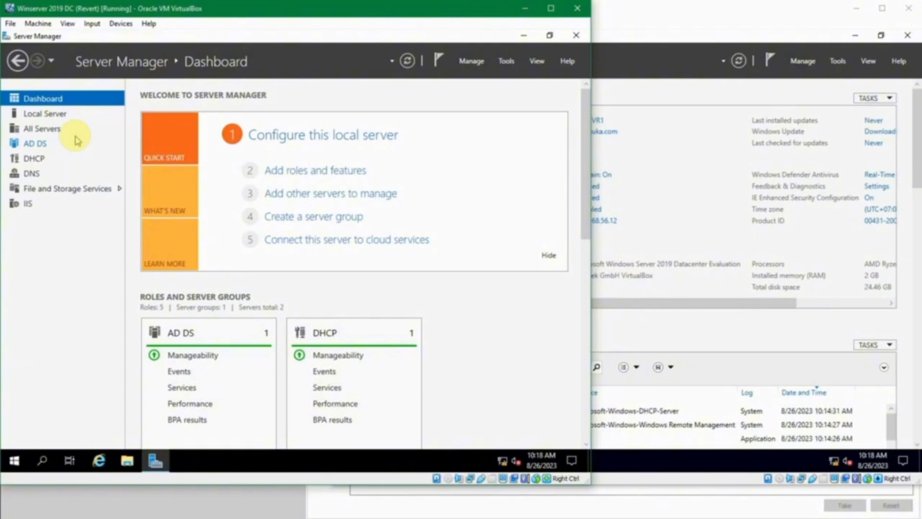
# Review the servers listed under AD DS, DHCP, DNS, IIS and All Servers, including the JKT-SVR1 entry
pyautogui.click(29, 144)
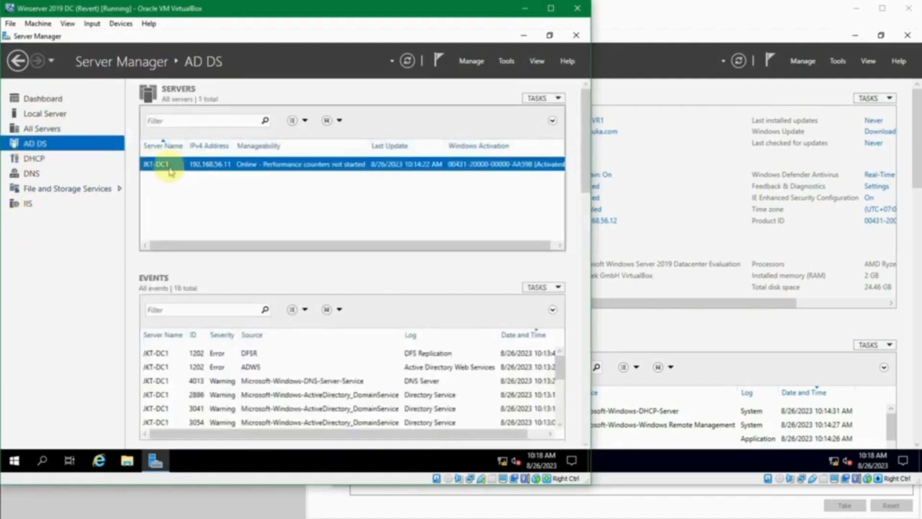
pyautogui.click(46, 162)
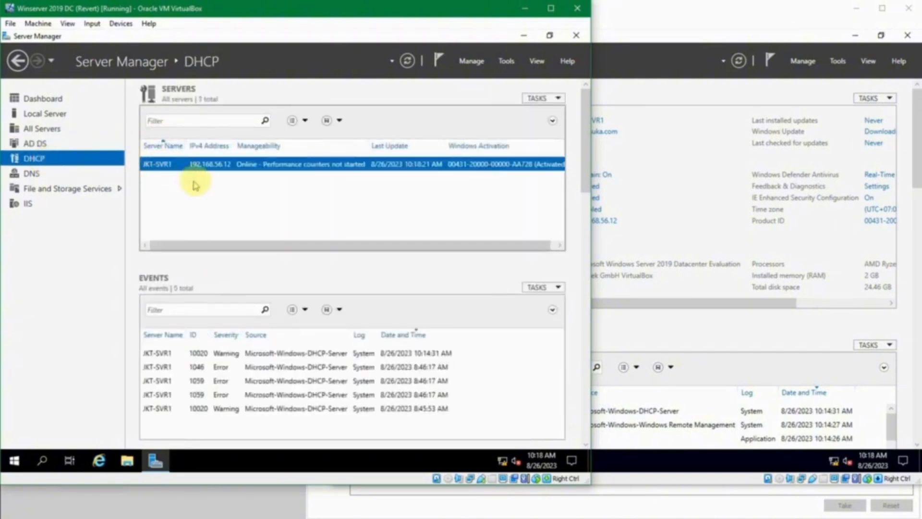
pyautogui.click(29, 174)
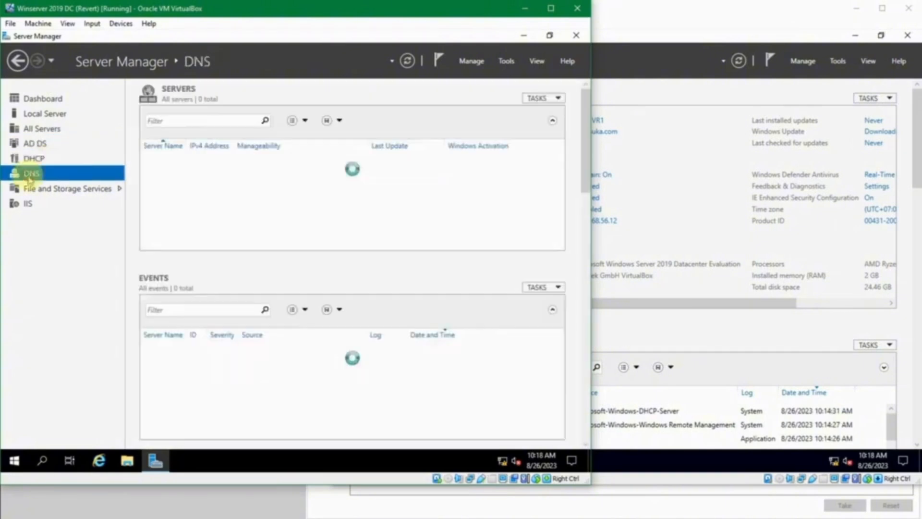
pyautogui.click(36, 203)
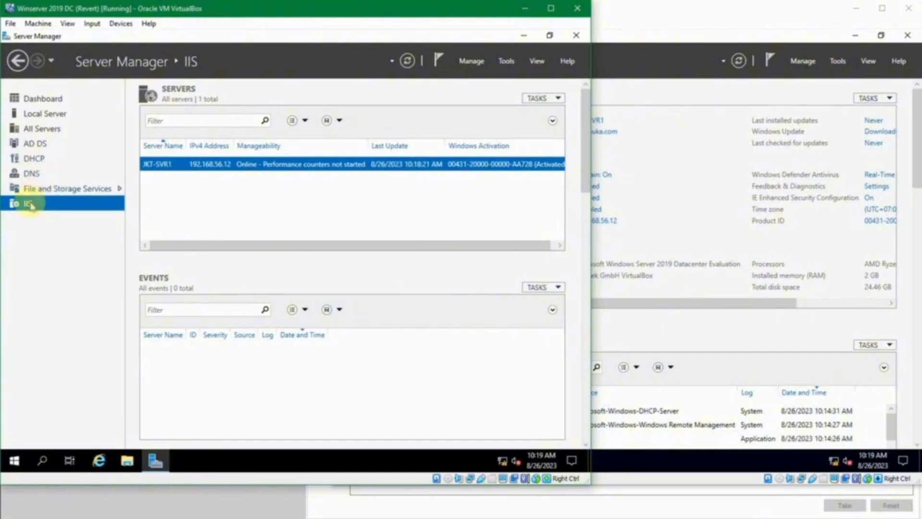
pyautogui.click(54, 133)
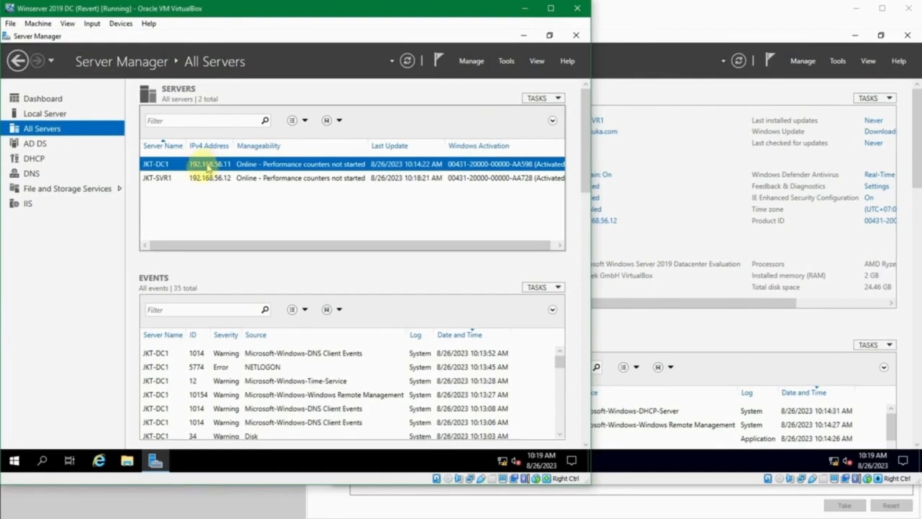
pyautogui.click(197, 179)
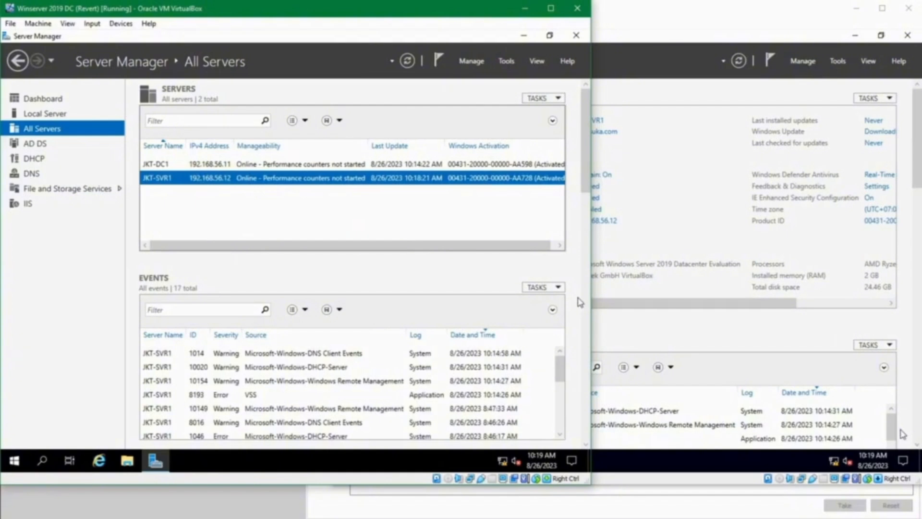
# Examine the role and server group tiles on the JKT-DC1 dashboard, through Local Server and All Servers, for service alerts
pyautogui.click(94, 102)
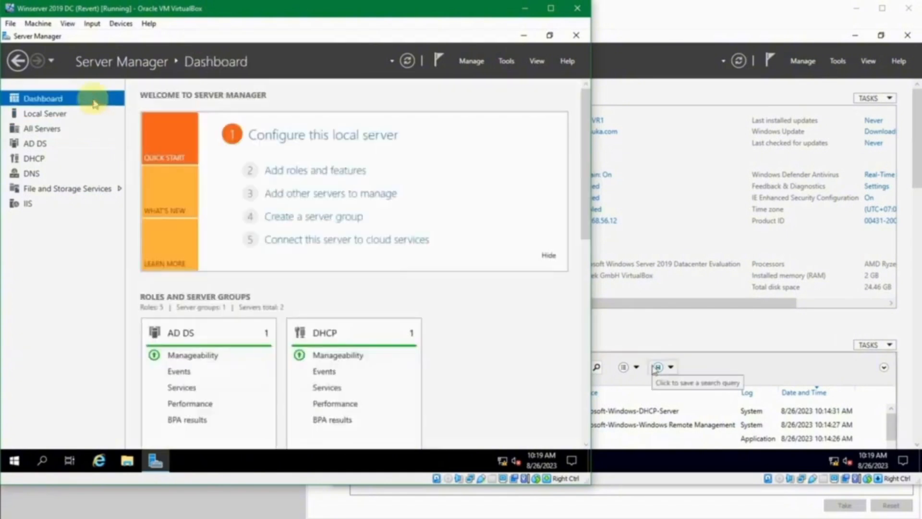
pyautogui.moveTo(589, 158); pyautogui.dragTo(589, 225)
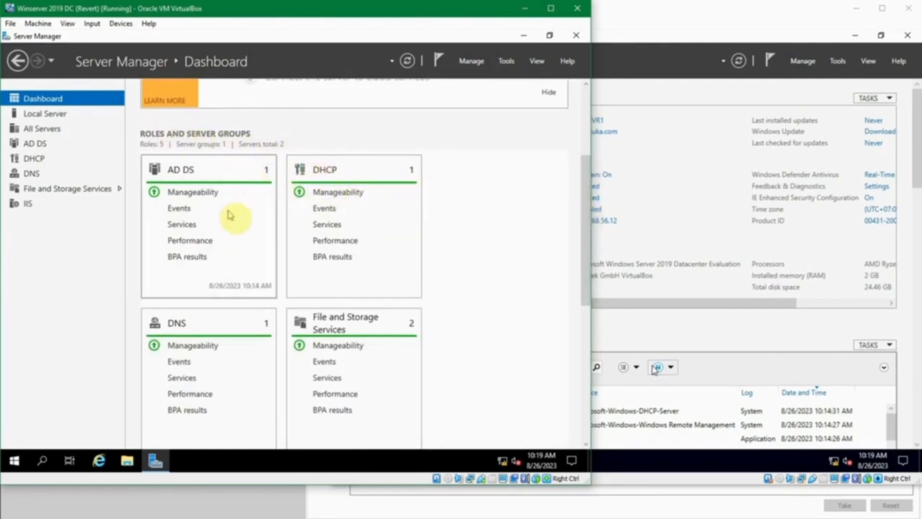
pyautogui.scroll(-2, 518, 293)
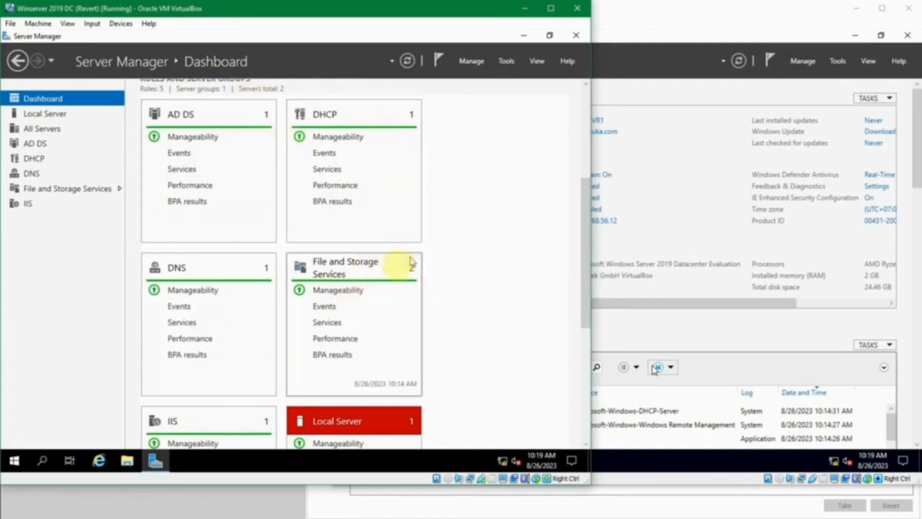
pyautogui.scroll(-1, 387, 277)
pyautogui.scroll(-2, 251, 330)
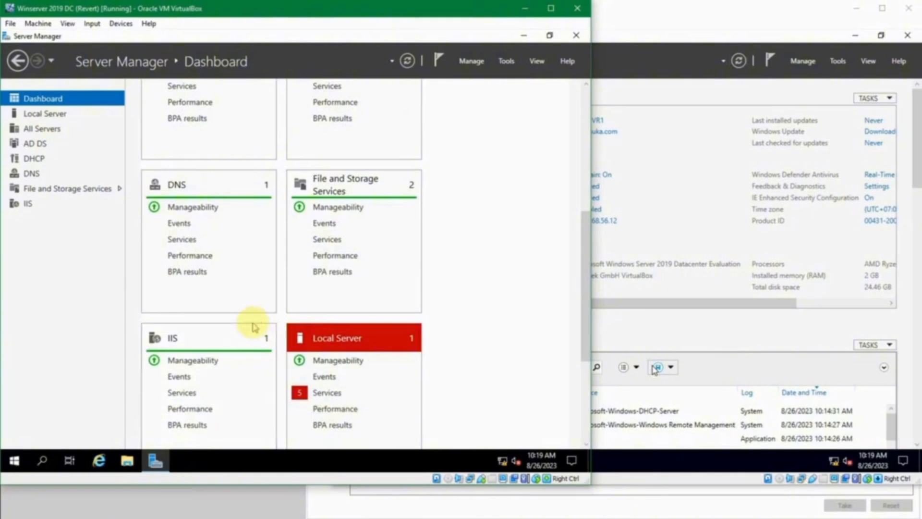
pyautogui.scroll(-2, 251, 333)
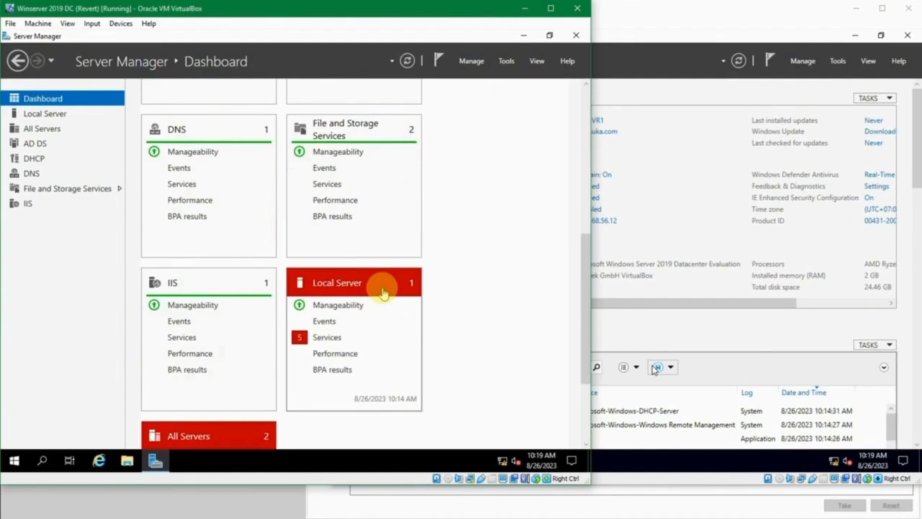
pyautogui.scroll(-1, 384, 293)
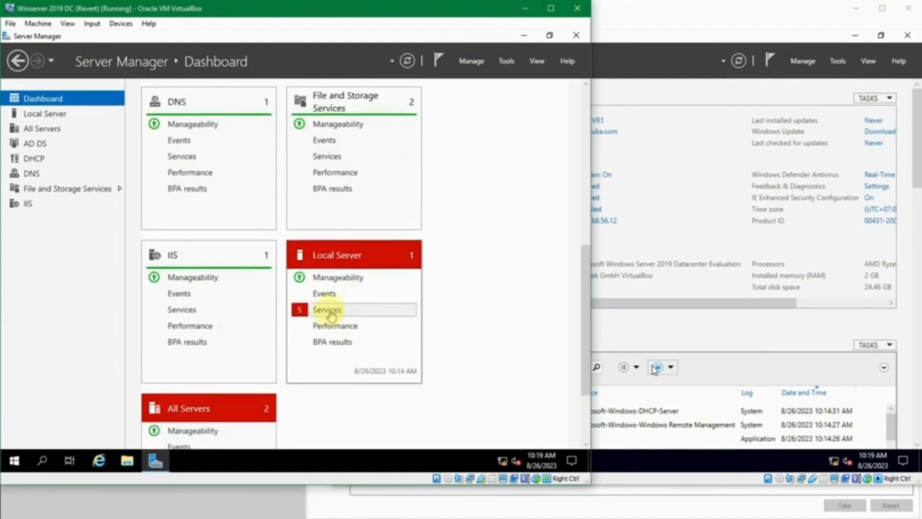
pyautogui.scroll(-2, 331, 314)
pyautogui.scroll(-2, 262, 362)
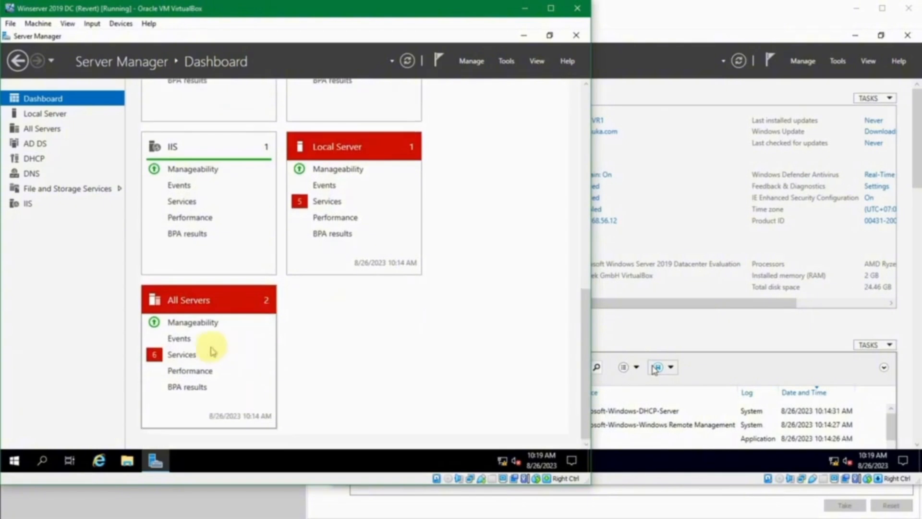
# In the All Servers services details, start the stopped JKT-DC1 services from Update Orchestrator Service through User Access Logging Service
pyautogui.click(183, 354)
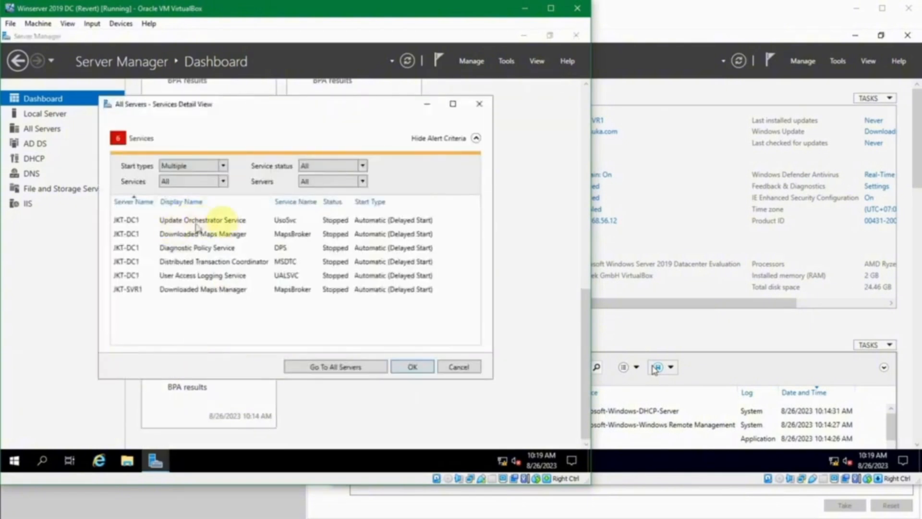
pyautogui.click(258, 223)
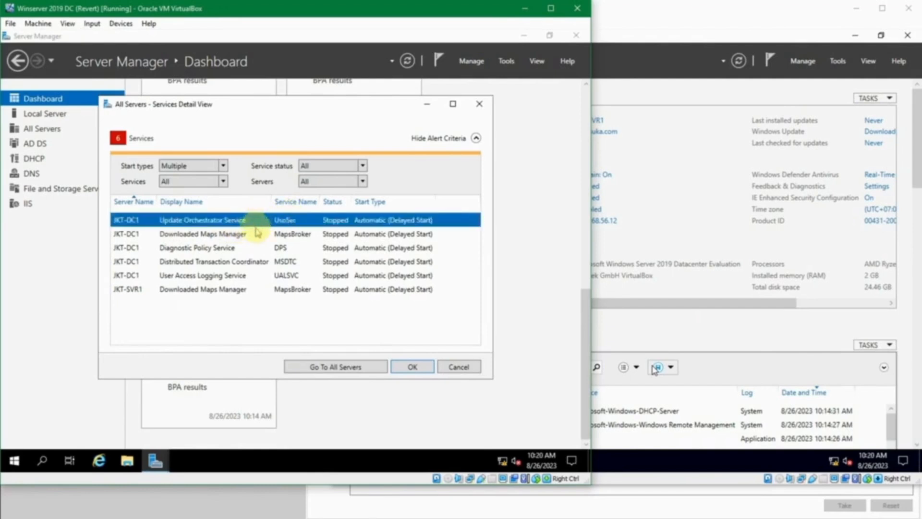
pyautogui.click(258, 233)
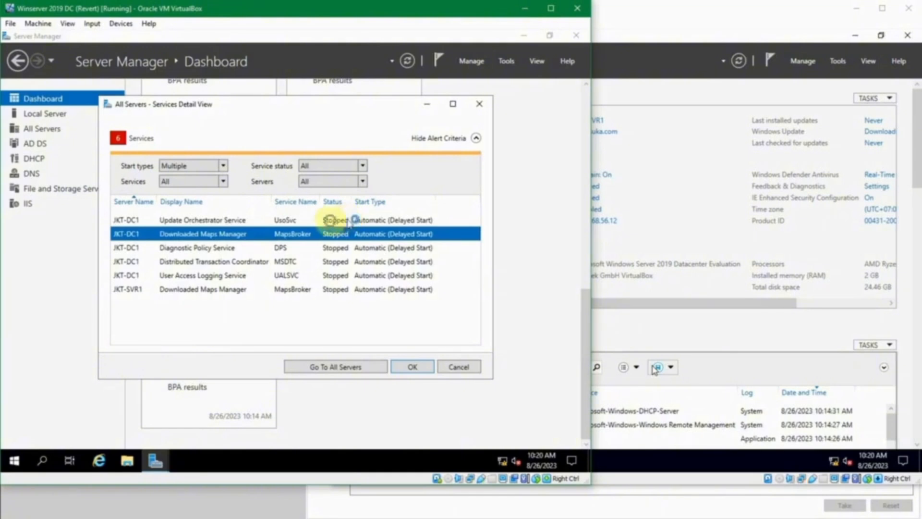
pyautogui.rightClick(332, 222)
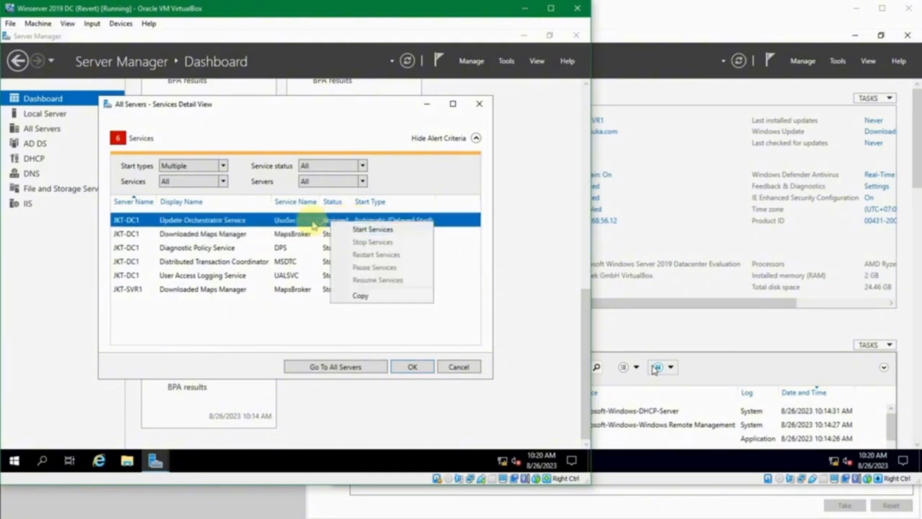
pyautogui.click(312, 235)
pyautogui.click(328, 221)
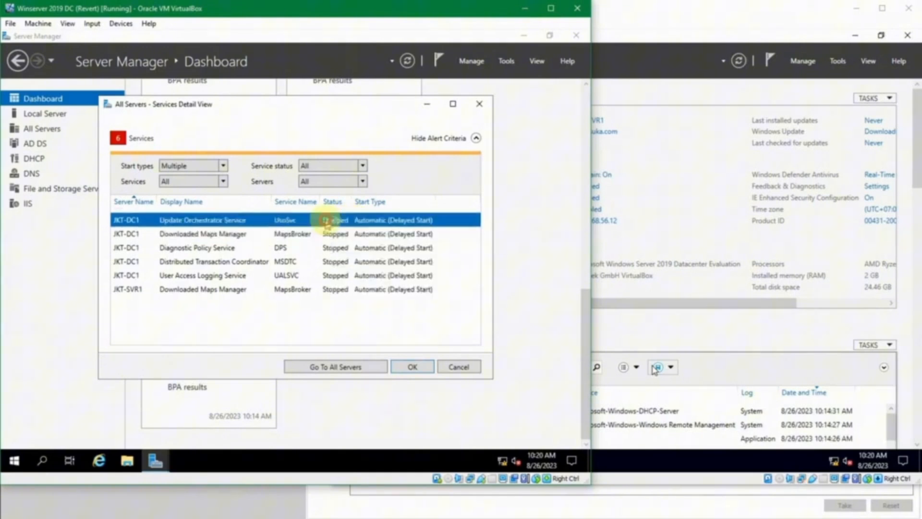
pyautogui.keyDown('shift'); pyautogui.click(343, 276); pyautogui.keyUp('shift')
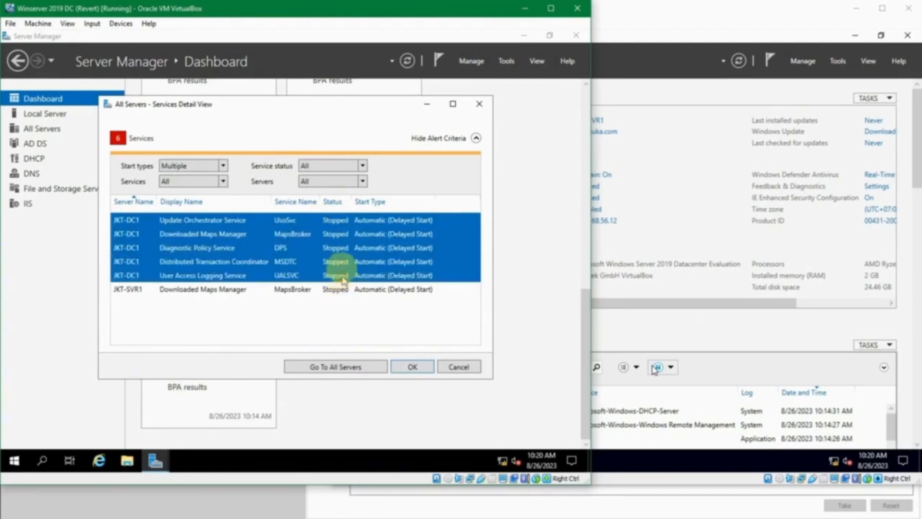
pyautogui.rightClick(346, 259)
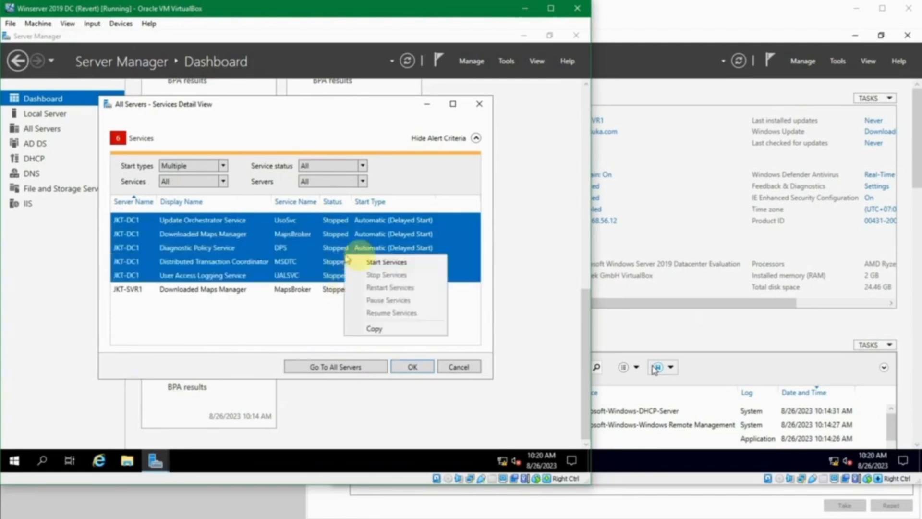
pyautogui.click(370, 262)
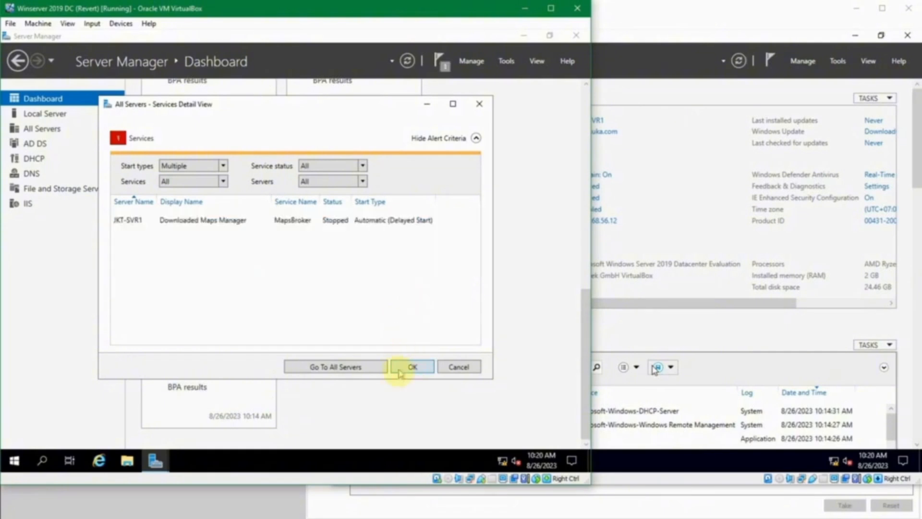
# In the refreshed All Servers services details, start the stopped Downloaded Maps Manager service on JKT-SVR1 and close the details
pyautogui.click(412, 367)
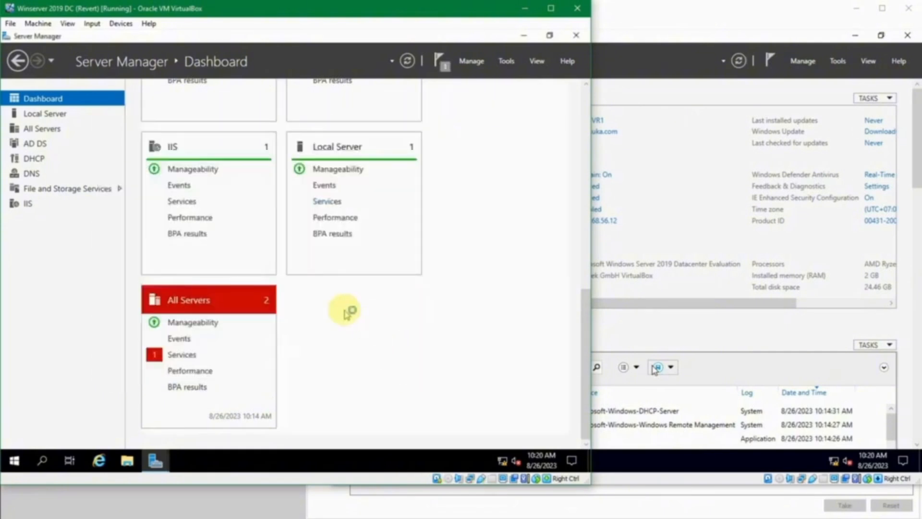
pyautogui.click(184, 357)
pyautogui.click(258, 108)
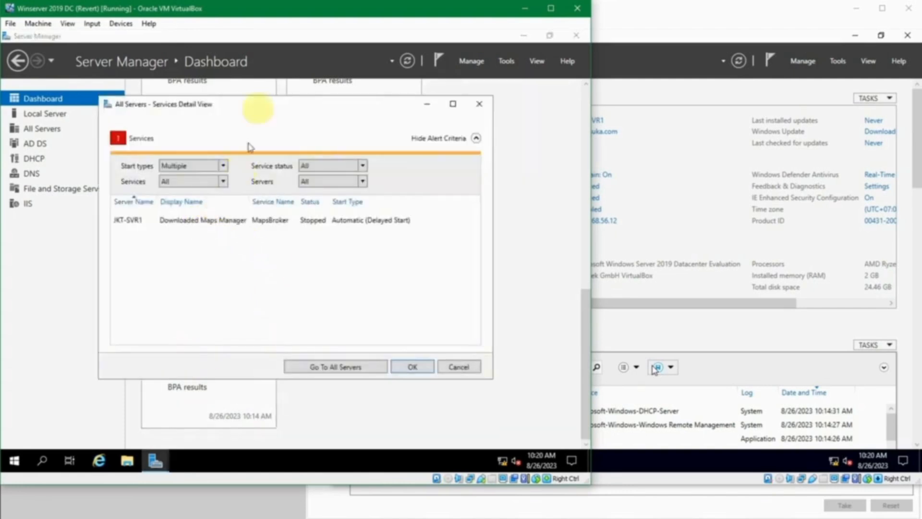
pyautogui.moveTo(269, 104); pyautogui.dragTo(304, 105)
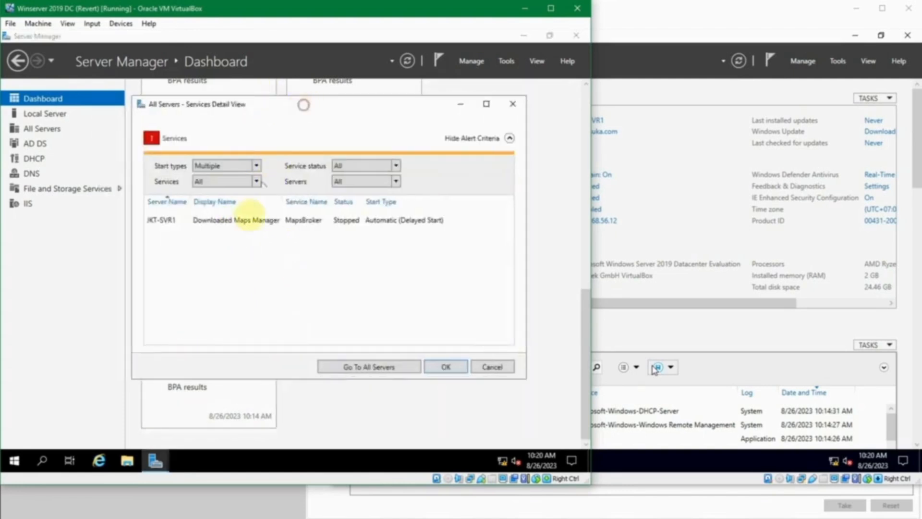
pyautogui.click(182, 223)
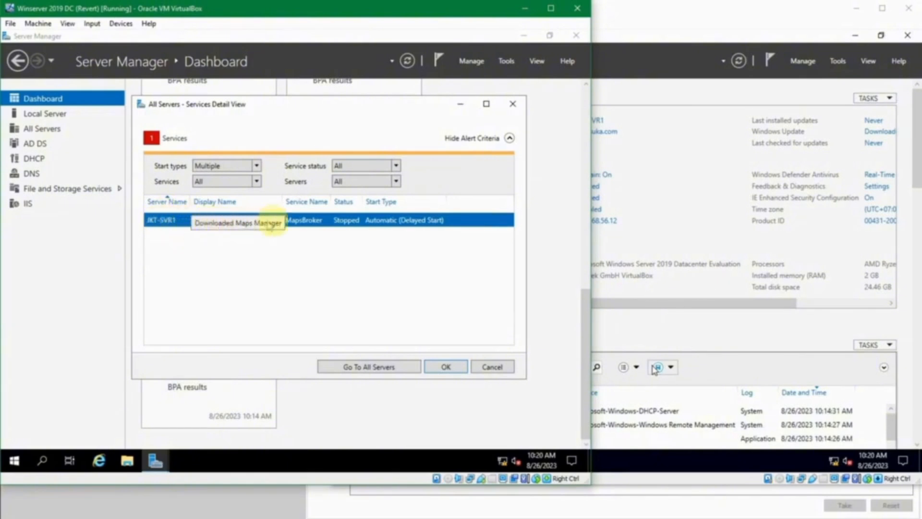
pyautogui.rightClick(356, 225)
pyautogui.click(387, 232)
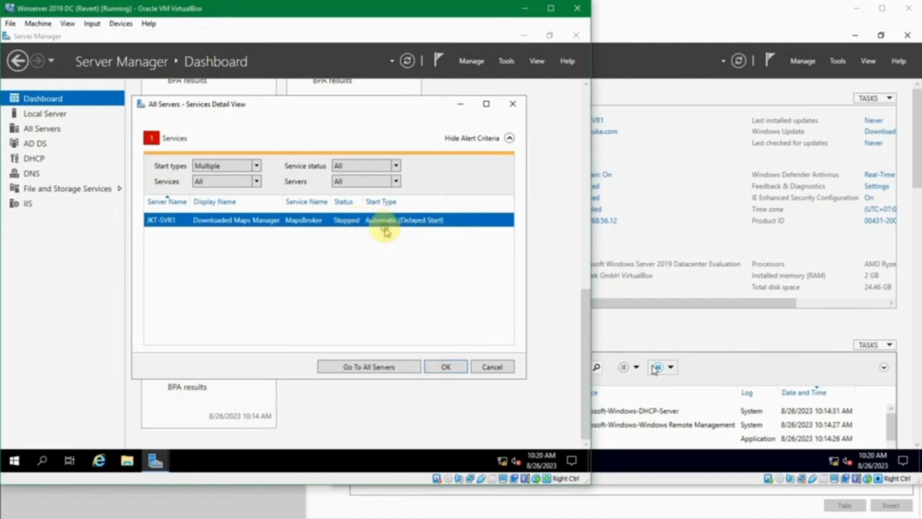
pyautogui.click(446, 368)
# Check the dashboard's AD DS, DHCP, DNS, File and Storage Services, IIS and Local Server tiles for remaining alerts
pyautogui.scroll(8, 400, 339)
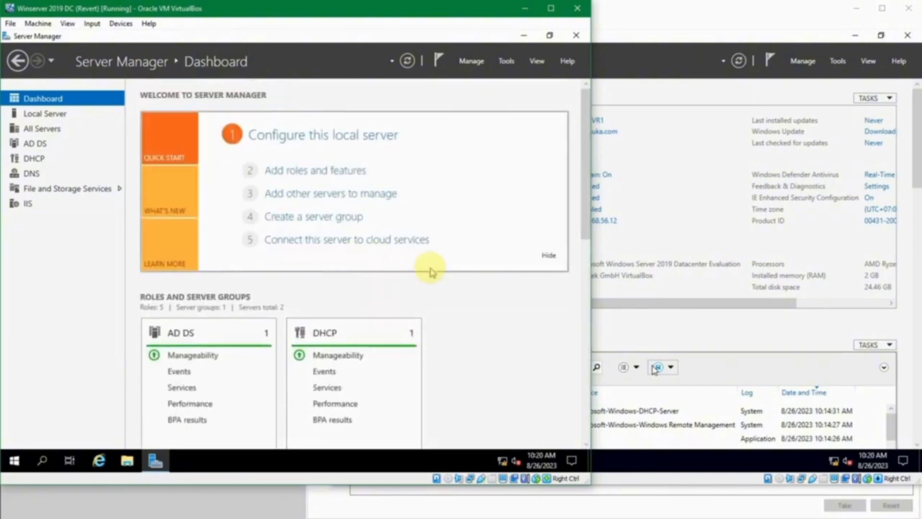
pyautogui.scroll(-2, 430, 271)
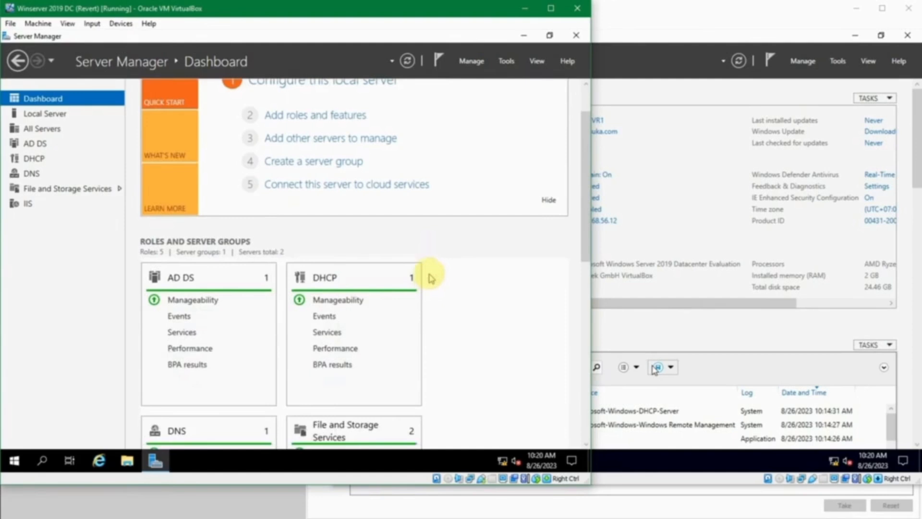
pyautogui.scroll(-3, 430, 277)
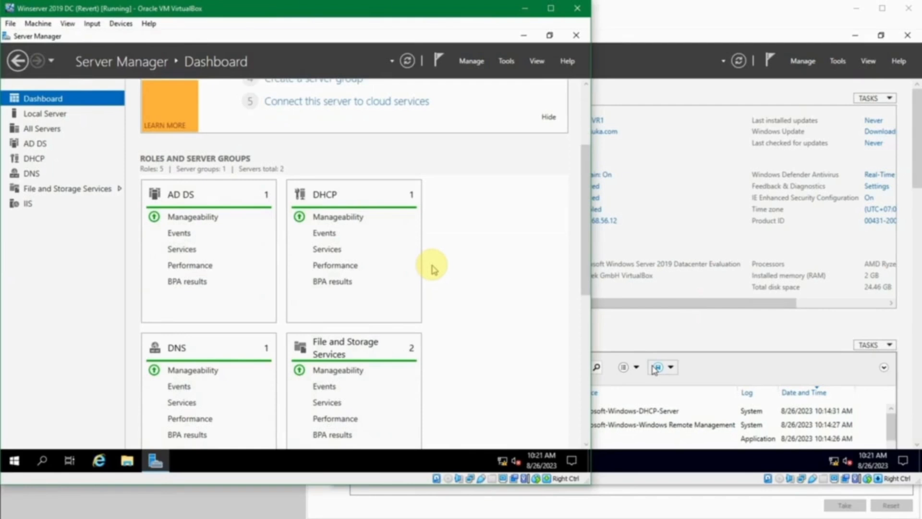
pyautogui.scroll(-3, 434, 268)
pyautogui.scroll(5, 434, 268)
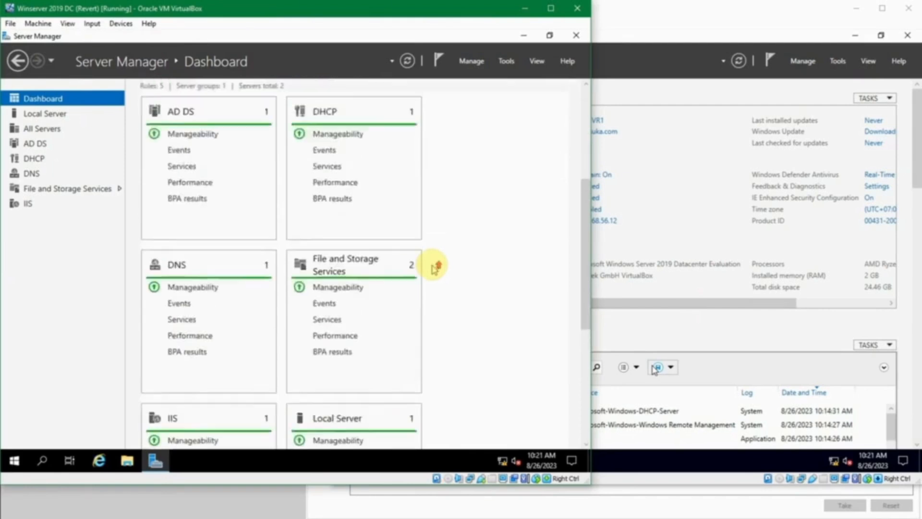
pyautogui.scroll(-6, 434, 268)
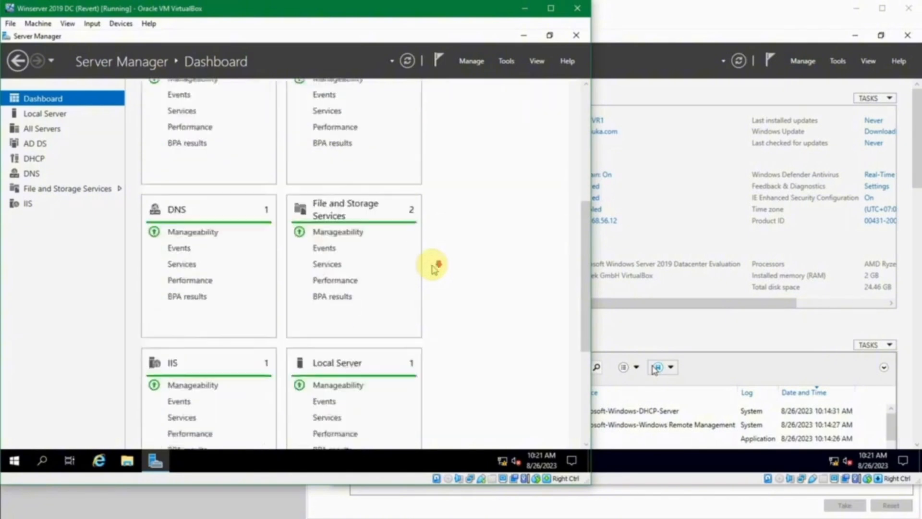
pyautogui.scroll(7, 434, 268)
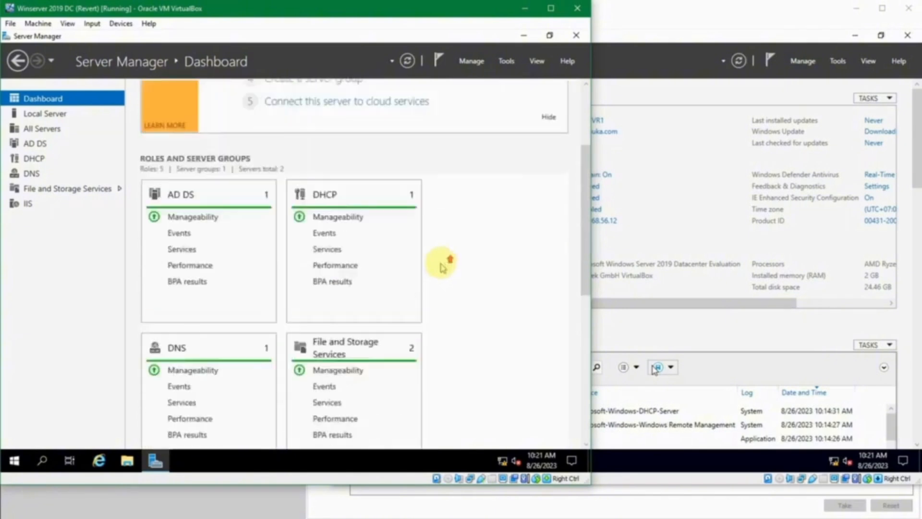
pyautogui.scroll(2, 442, 267)
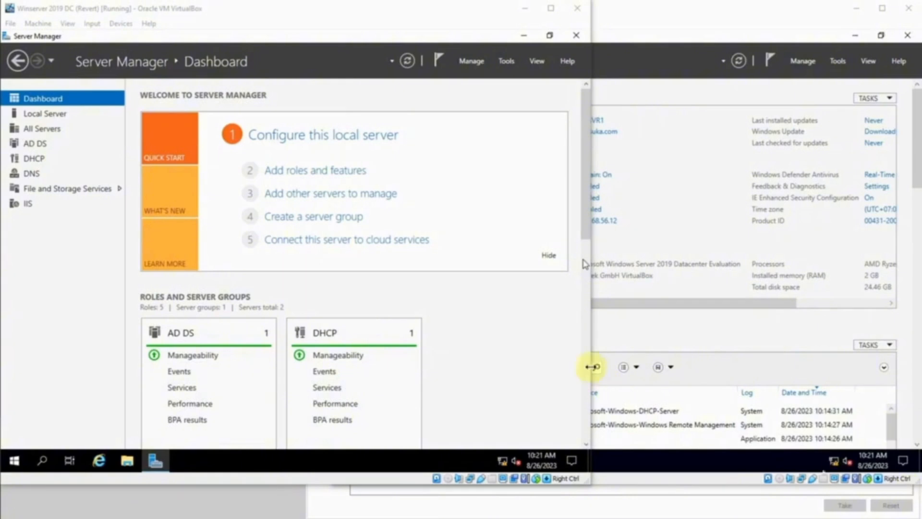
pyautogui.click(356, 218)
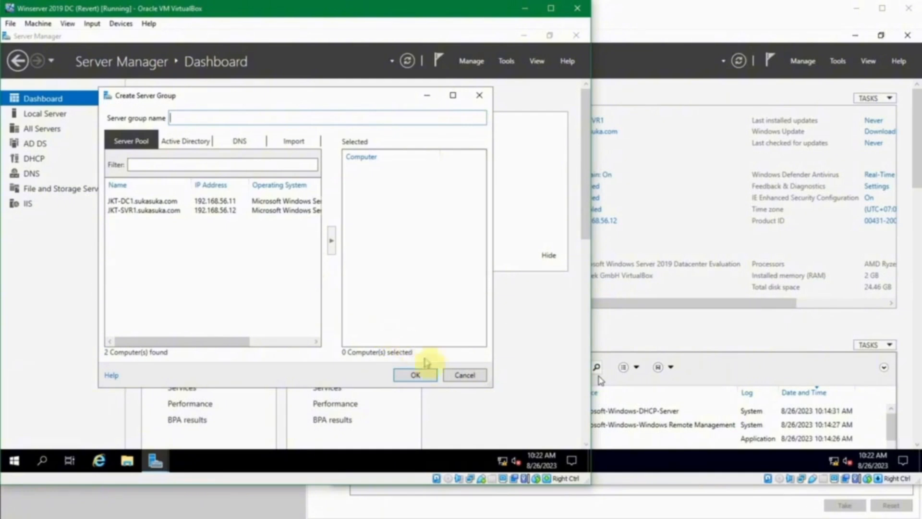
pyautogui.click(425, 379)
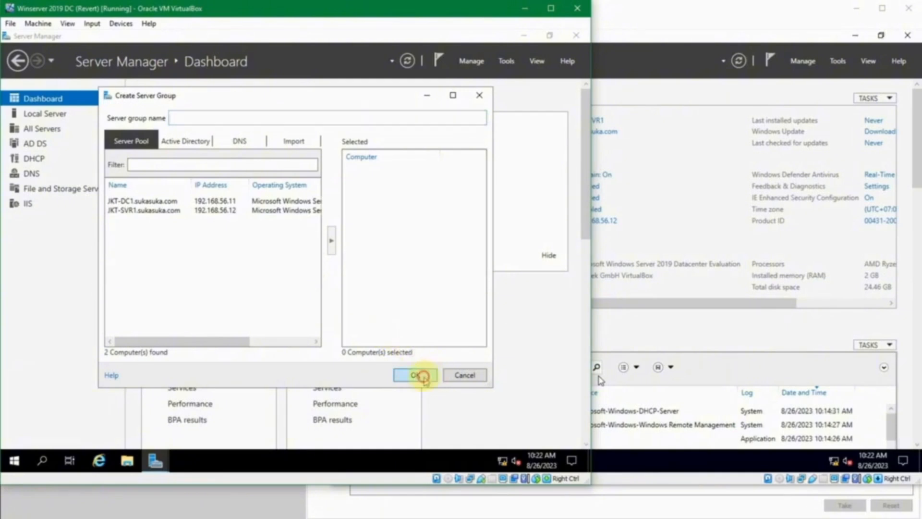
pyautogui.click(377, 285)
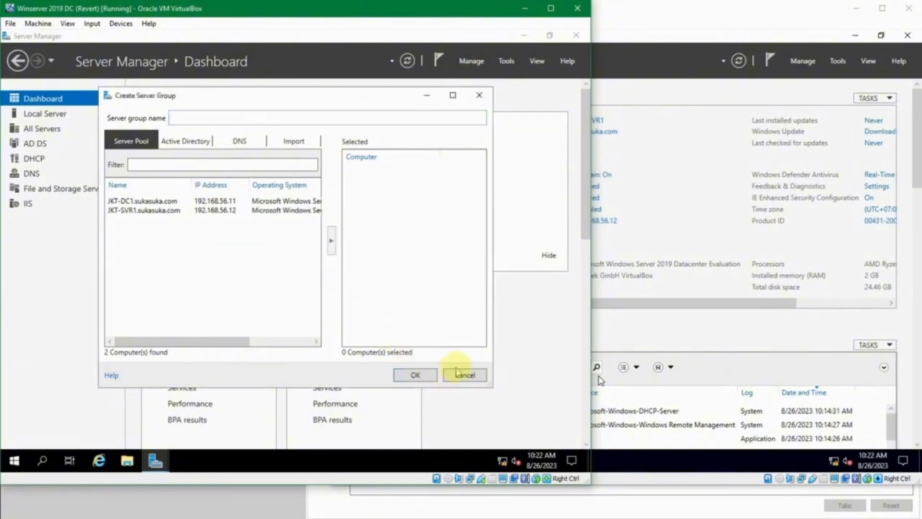
pyautogui.click(459, 375)
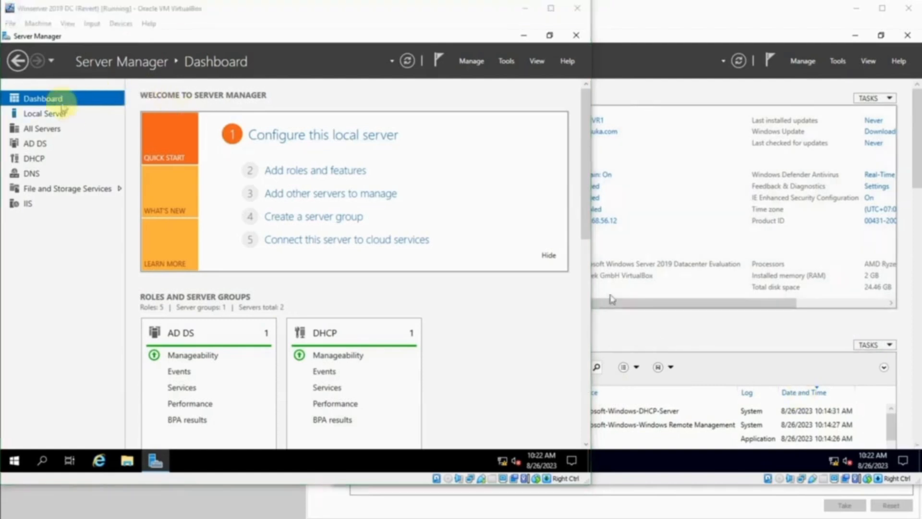
# Show the All Servers list and select JKT-SVR1 (192.168.56.12)
pyautogui.click(57, 129)
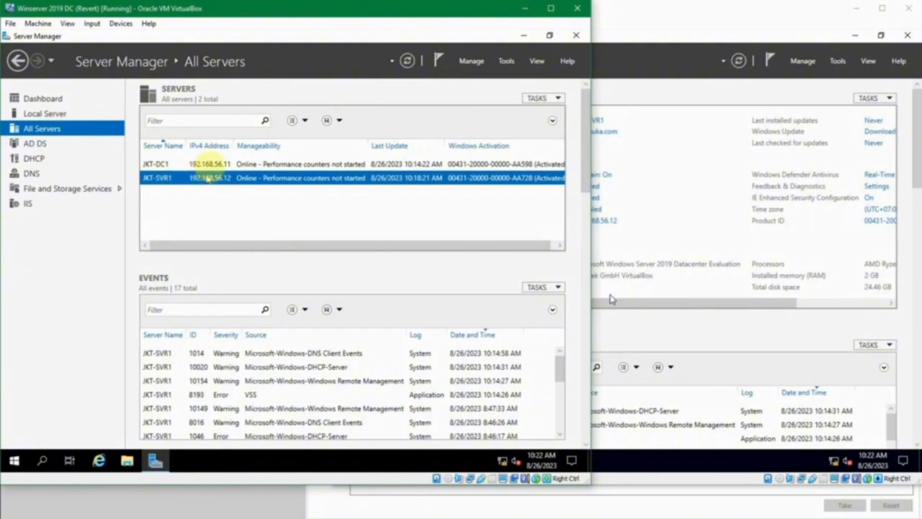
pyautogui.click(206, 165)
pyautogui.click(211, 180)
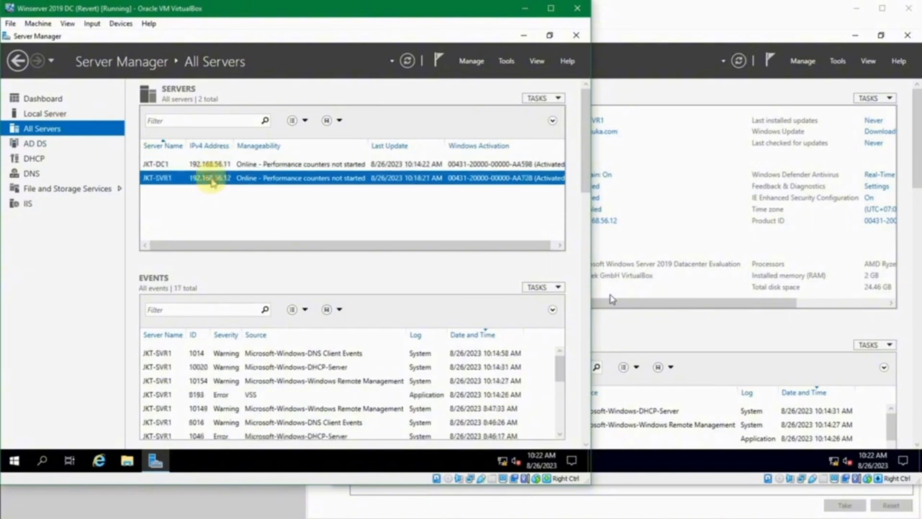
# Examine the roles installable on JKT-SVR1 using a role-based installation in the Add Roles and Features Wizard, and cancel the wizard
pyautogui.rightClick(331, 184)
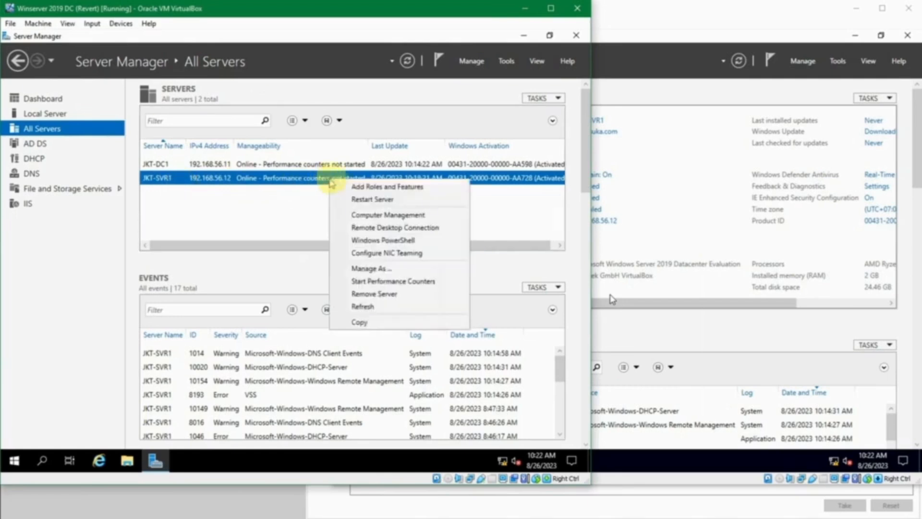
pyautogui.click(429, 190)
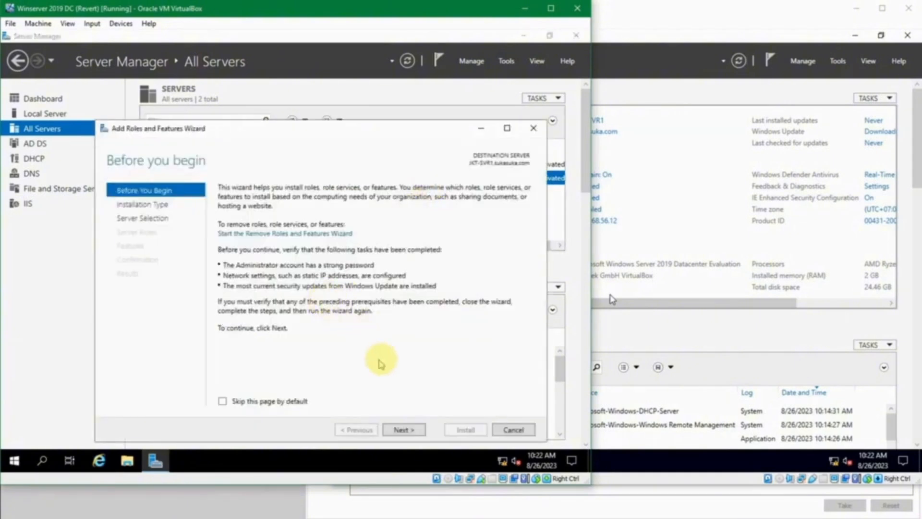
pyautogui.click(420, 431)
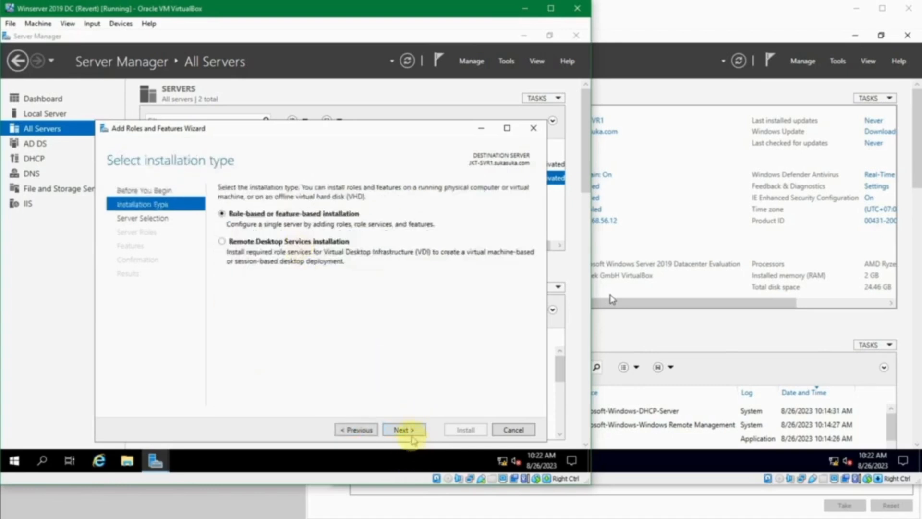
pyautogui.click(410, 430)
pyautogui.click(332, 291)
pyautogui.click(339, 301)
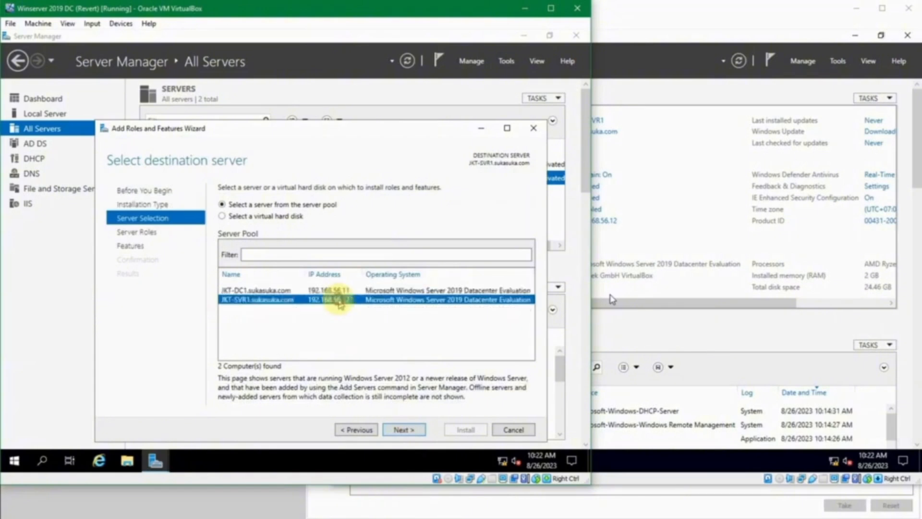
pyautogui.click(396, 429)
pyautogui.scroll(-1, 309, 269)
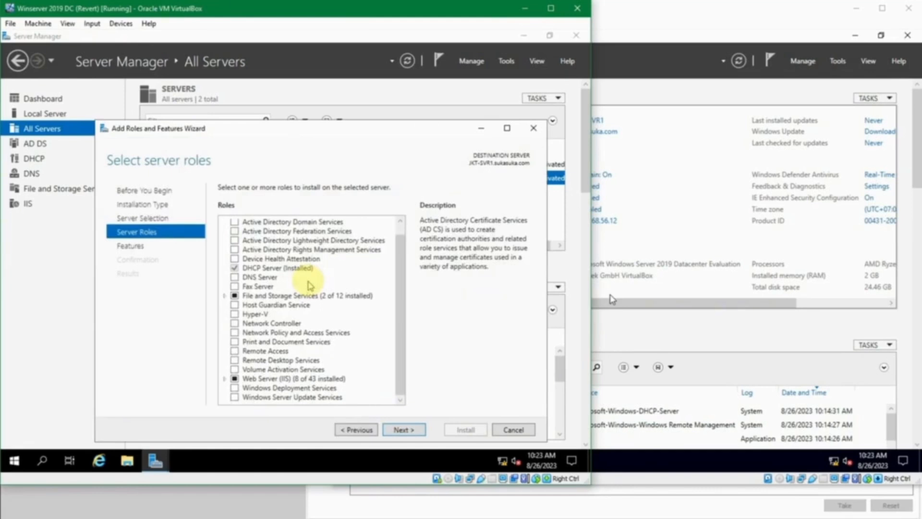
pyautogui.click(504, 430)
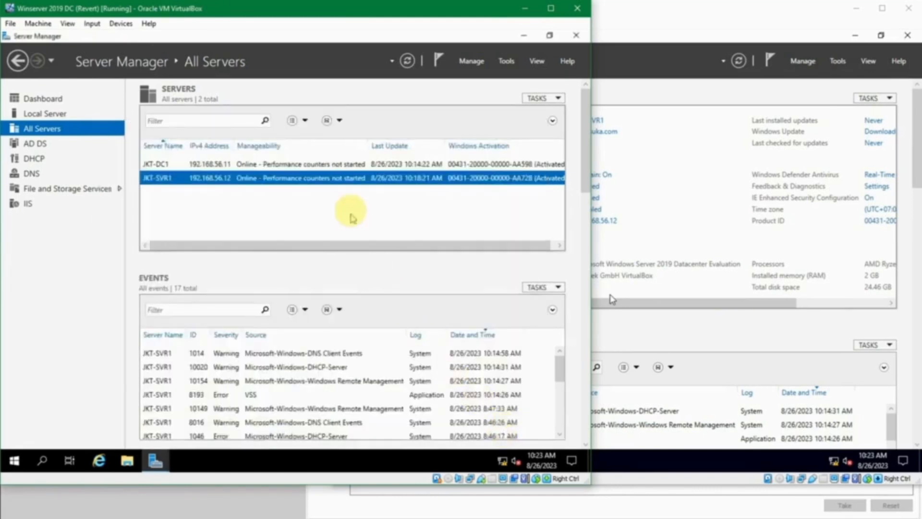
# Open a remote Windows PowerShell session on JKT-SVR1, list its current directory with dir, and exit the session
pyautogui.rightClick(358, 179)
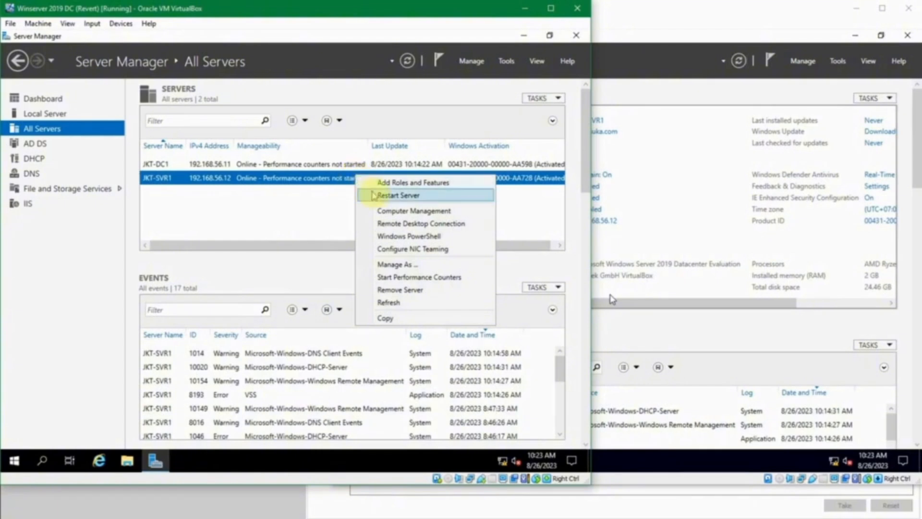
pyautogui.click(389, 241)
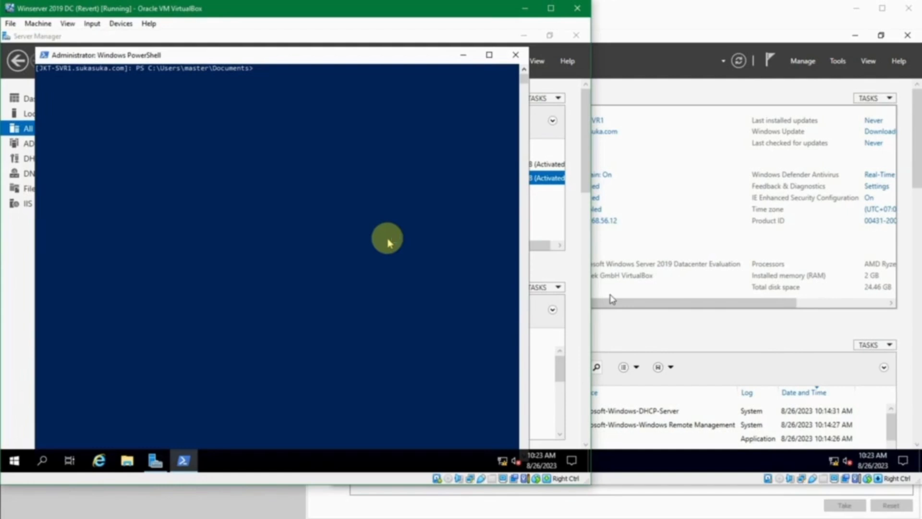
pyautogui.write('dir')
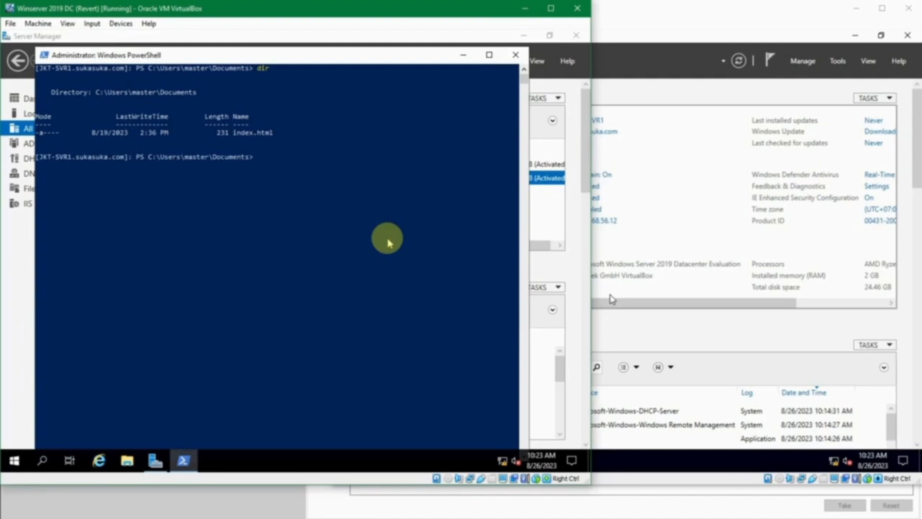
pyautogui.write('exit')
pyautogui.press('Return')
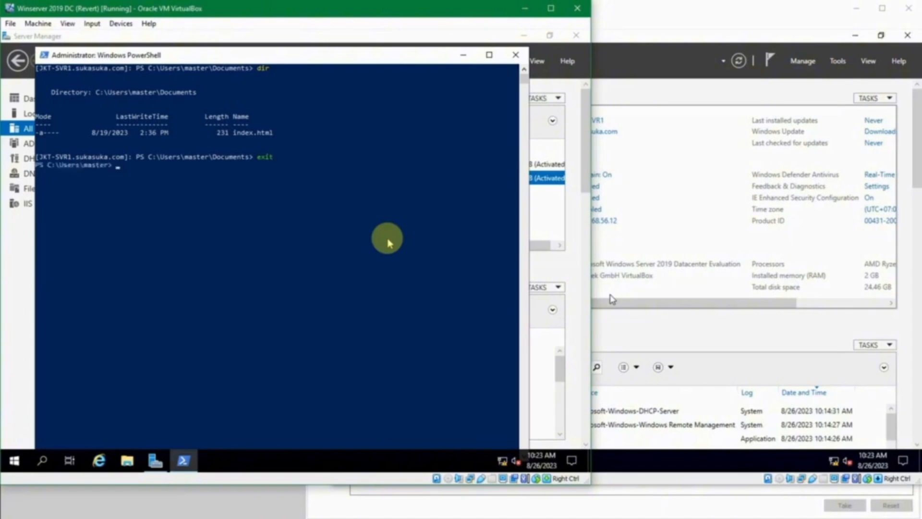
pyautogui.click(514, 54)
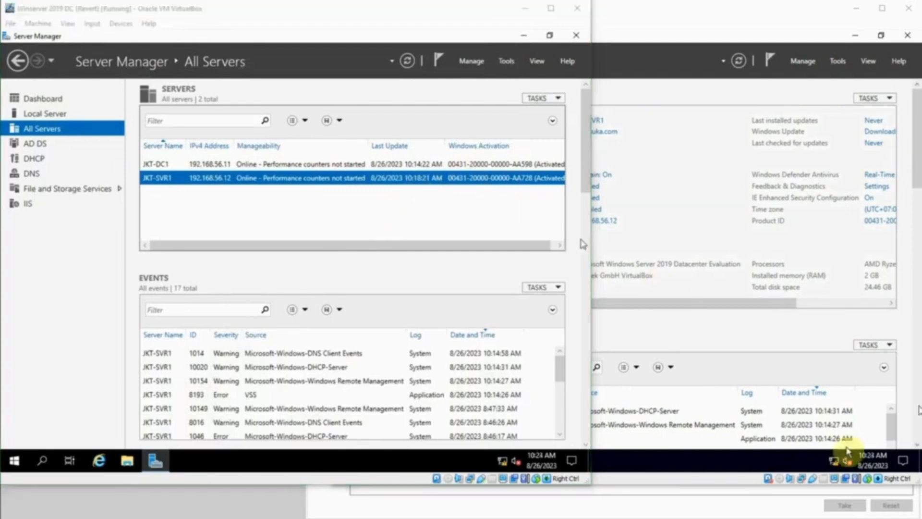
# Open Computer Management for JKT-SVR1 from the All Servers list, dismissing the Event Viewer message
pyautogui.rightClick(337, 183)
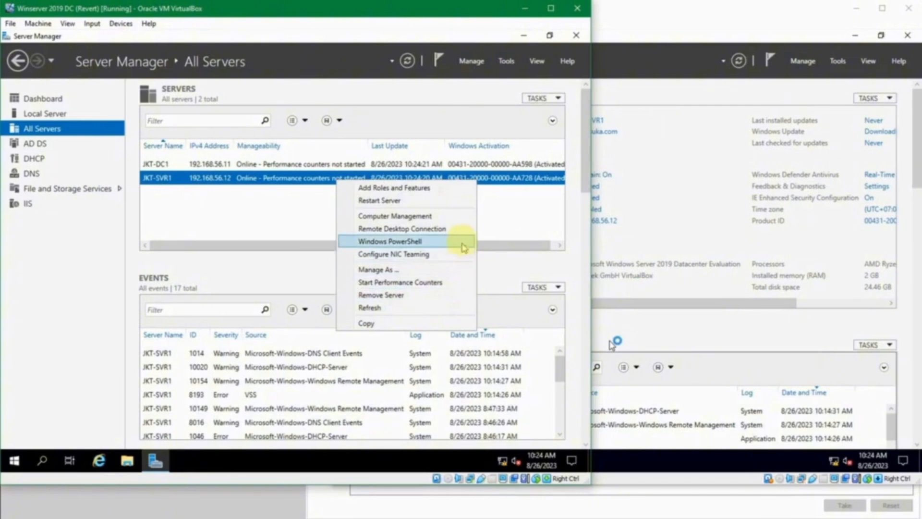
pyautogui.click(436, 217)
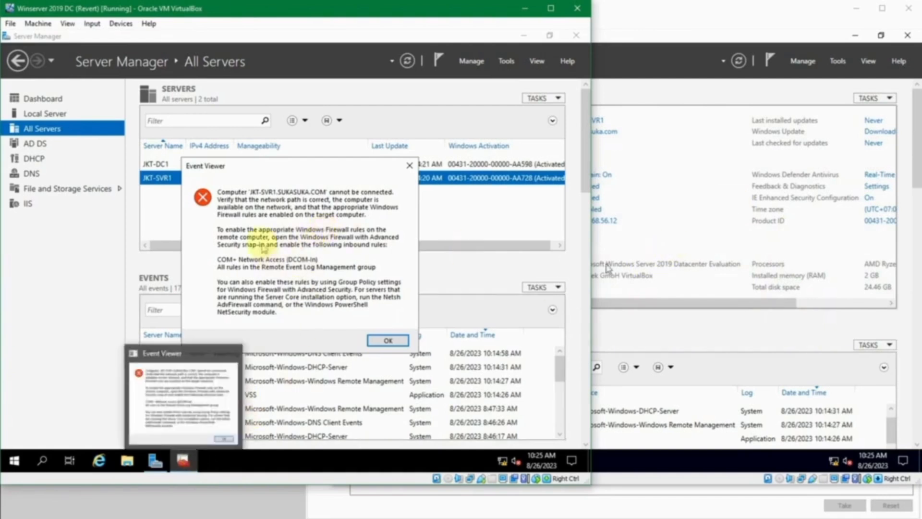
pyautogui.moveTo(284, 164); pyautogui.dragTo(298, 146)
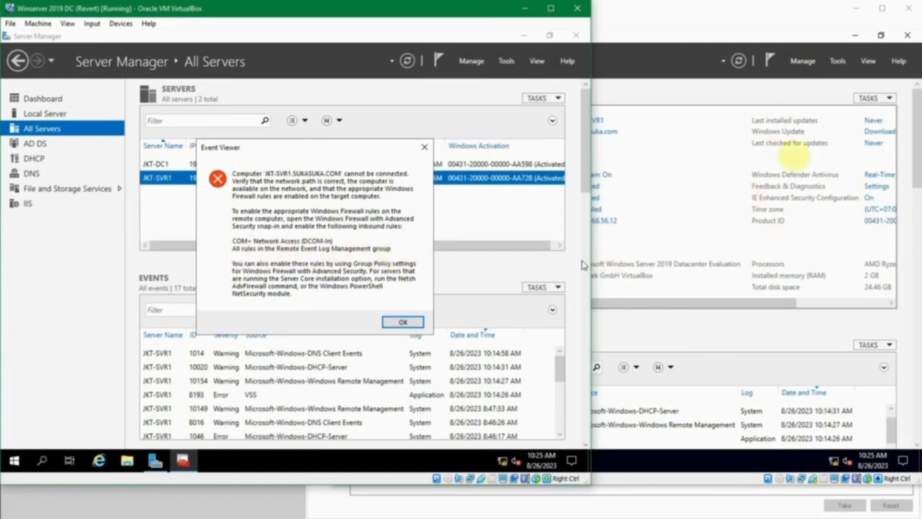
pyautogui.click(415, 323)
pyautogui.click(183, 463)
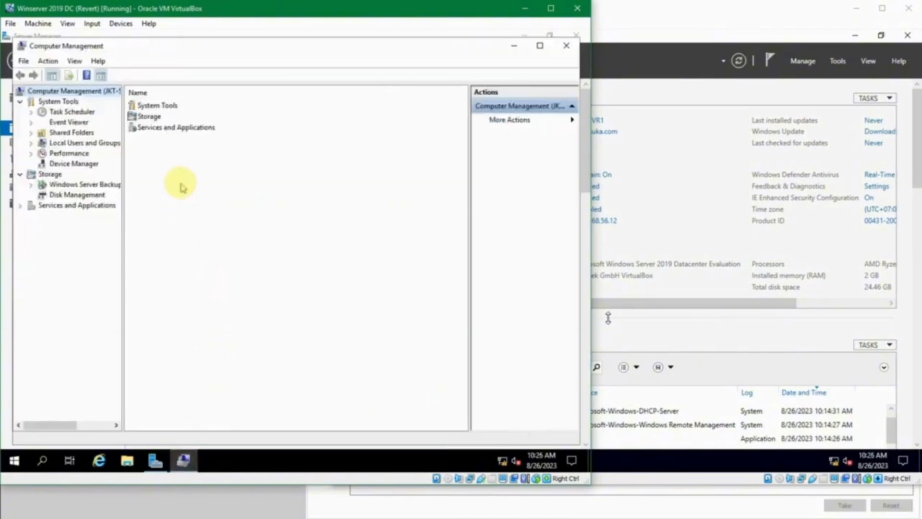
# Try to expand and view the Event Viewer of JKT-SVR1 under System Tools
pyautogui.click(74, 123)
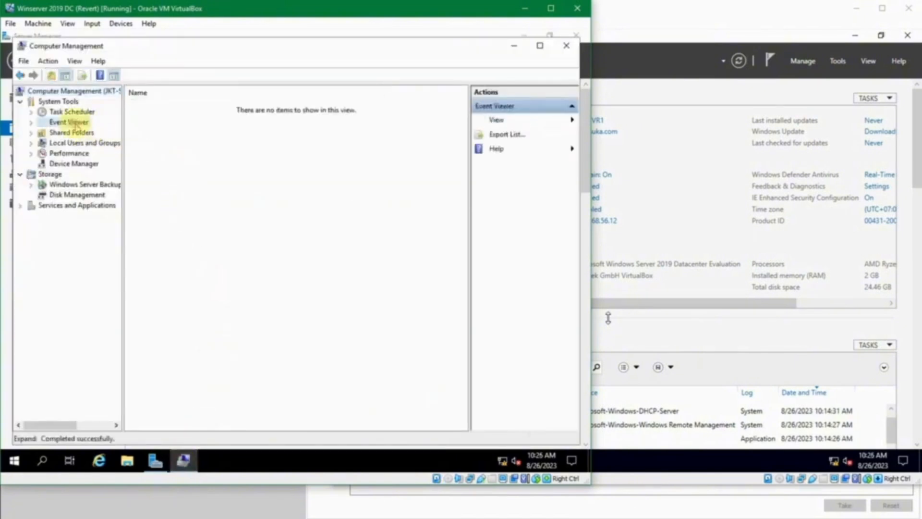
pyautogui.click(32, 124)
pyautogui.click(78, 125)
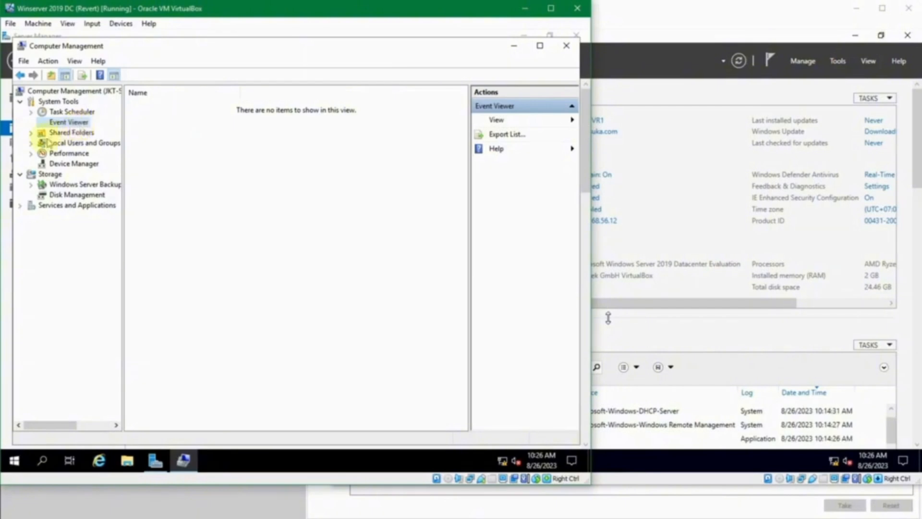
# Examine the shares and the connected sessions under Shared Folders of JKT-SVR1
pyautogui.click(32, 142)
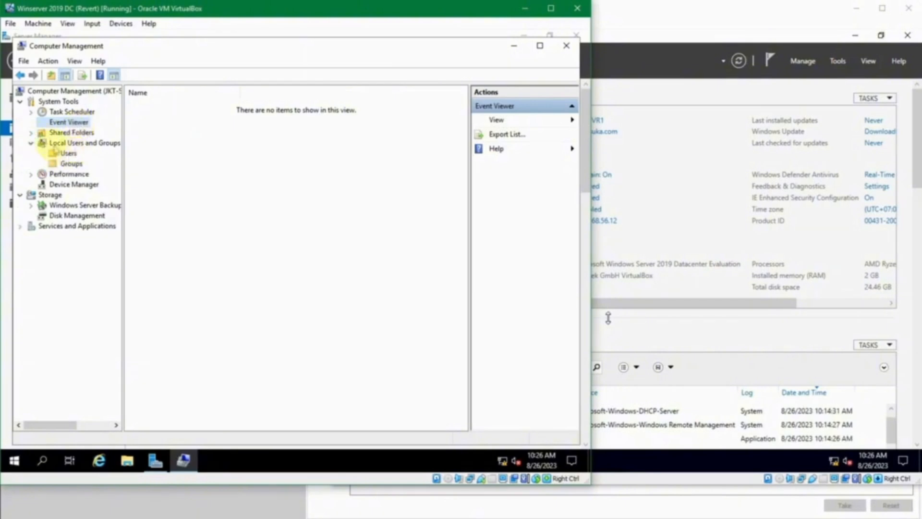
pyautogui.click(31, 133)
pyautogui.click(72, 153)
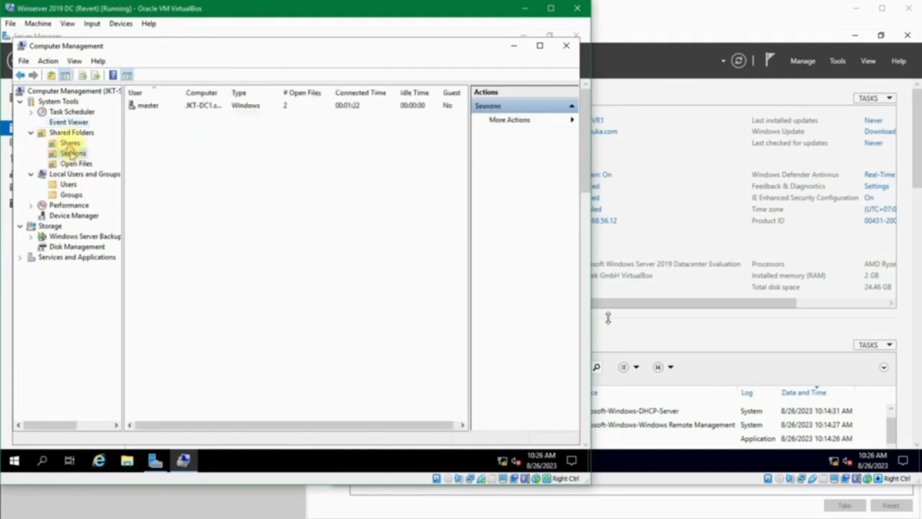
pyautogui.click(70, 143)
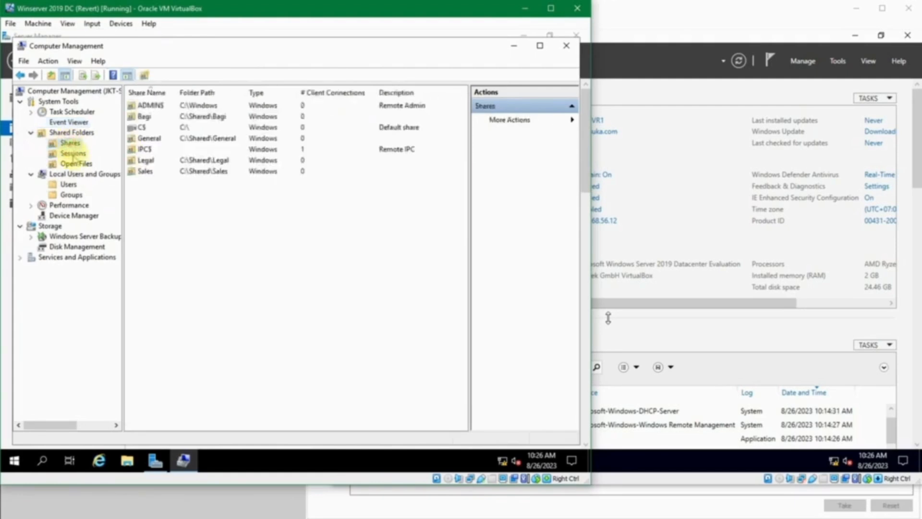
pyautogui.click(73, 153)
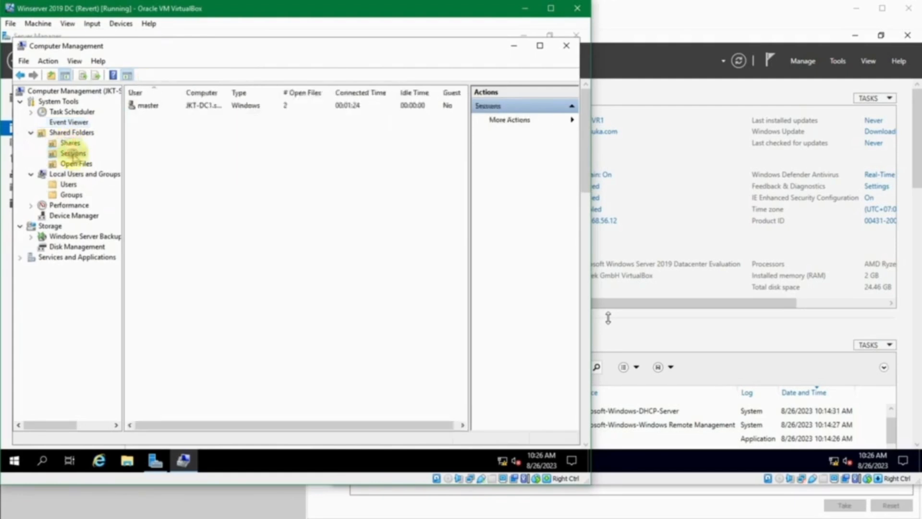
pyautogui.click(184, 104)
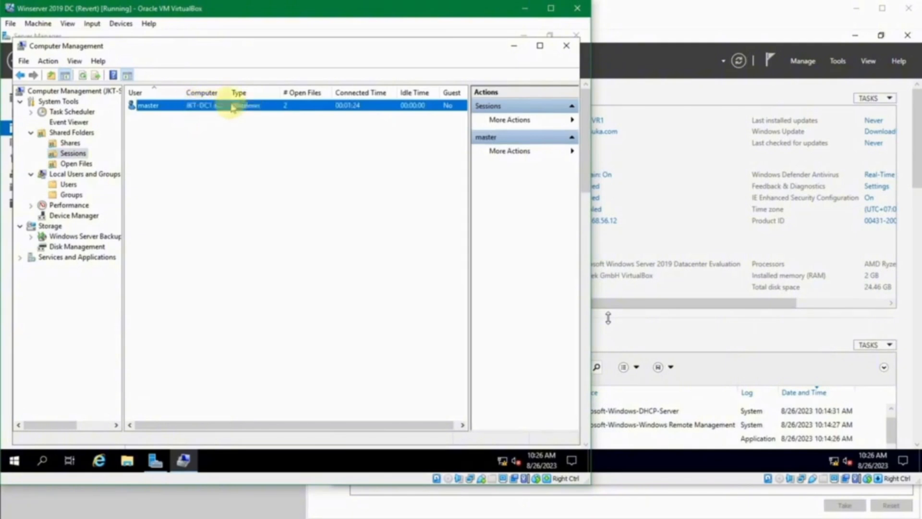
# View the local users and local groups of JKT-SVR1, and widen the console tree to show the full server name
pyautogui.click(67, 185)
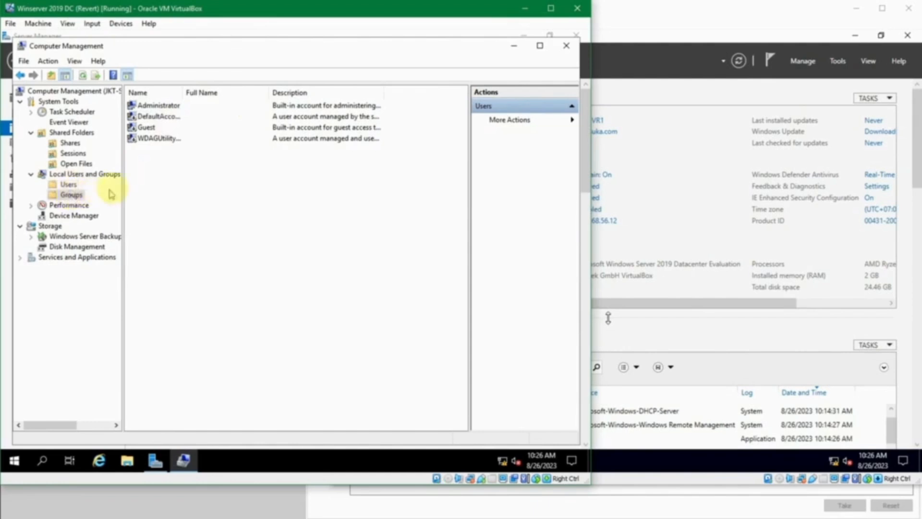
pyautogui.click(73, 195)
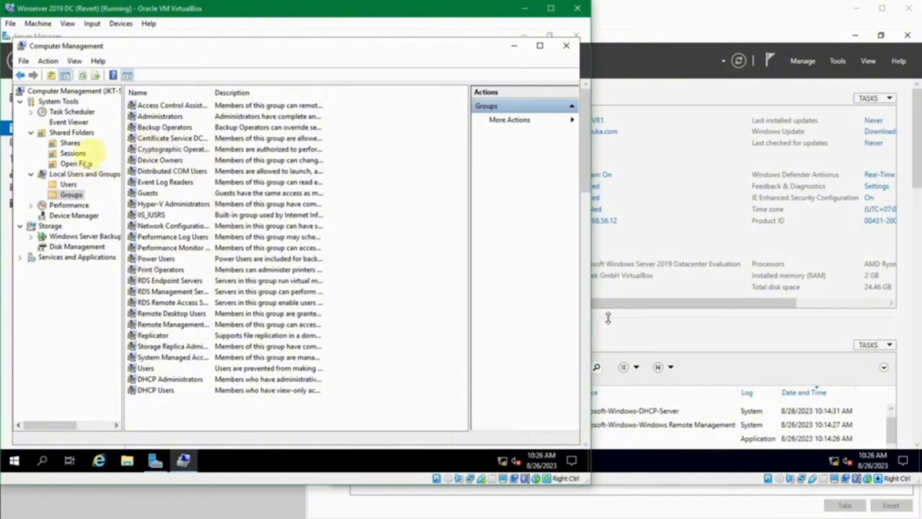
pyautogui.moveTo(124, 152); pyautogui.dragTo(188, 152)
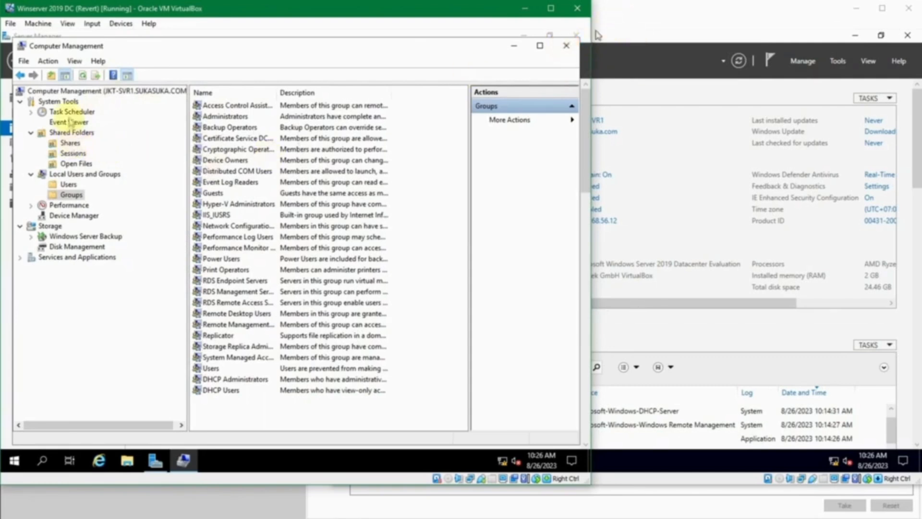
# Return to the Event Viewer node of JKT-SVR1 and close Computer Management
pyautogui.click(95, 132)
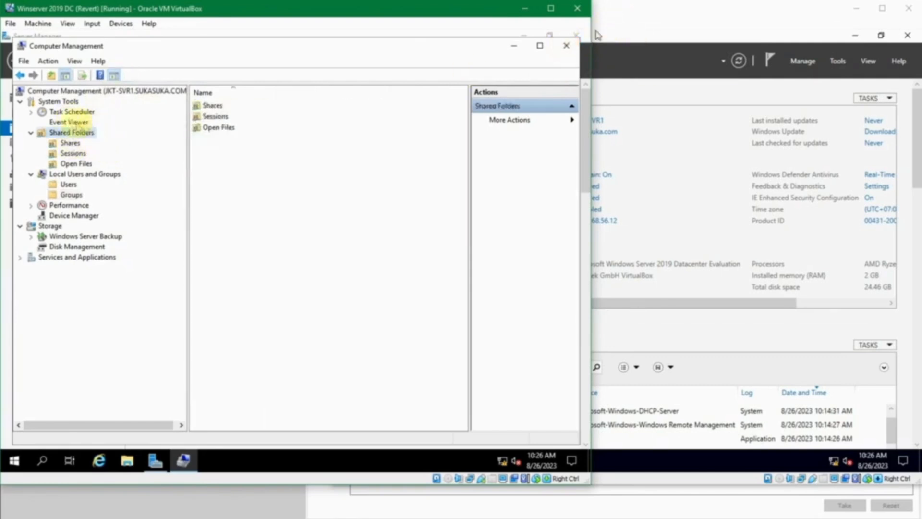
pyautogui.click(87, 122)
pyautogui.click(568, 46)
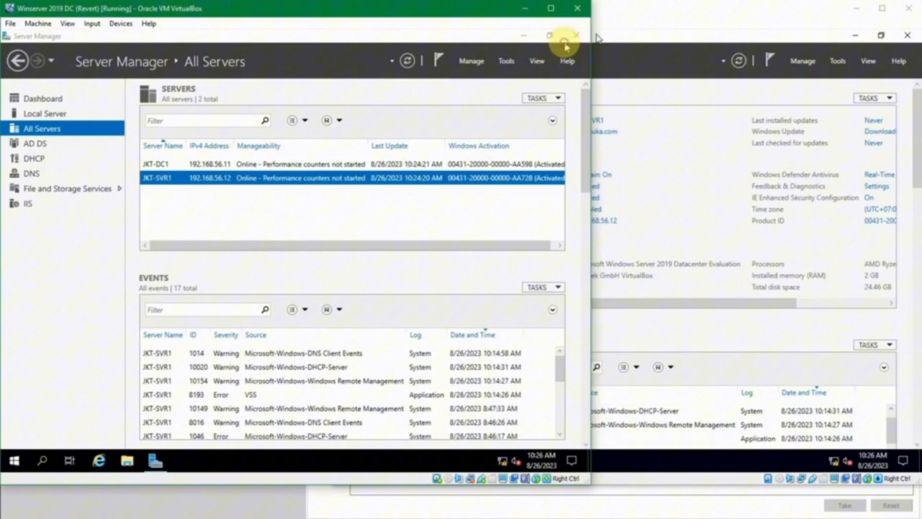
# Switch to the JKT-SVR1 virtual machine, search for "group p", and open Edit group policy in a maximized window
pyautogui.click(646, 31)
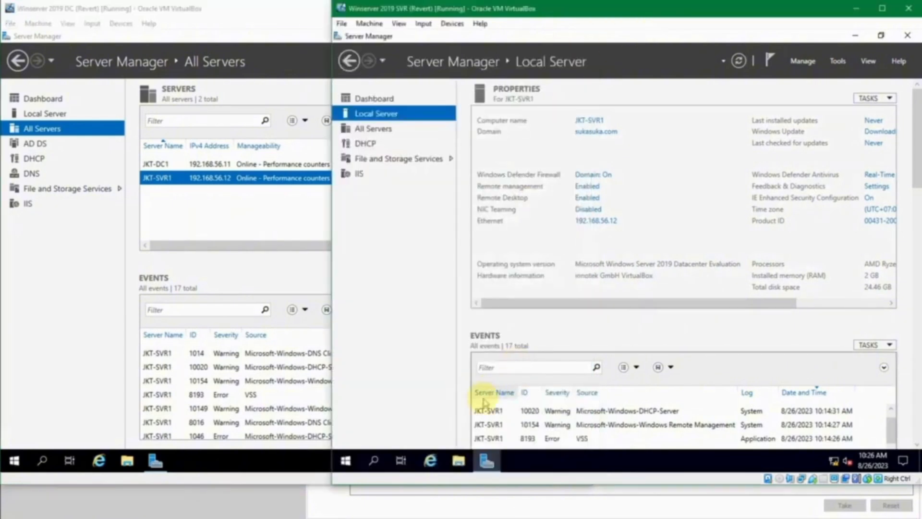
pyautogui.click(347, 461)
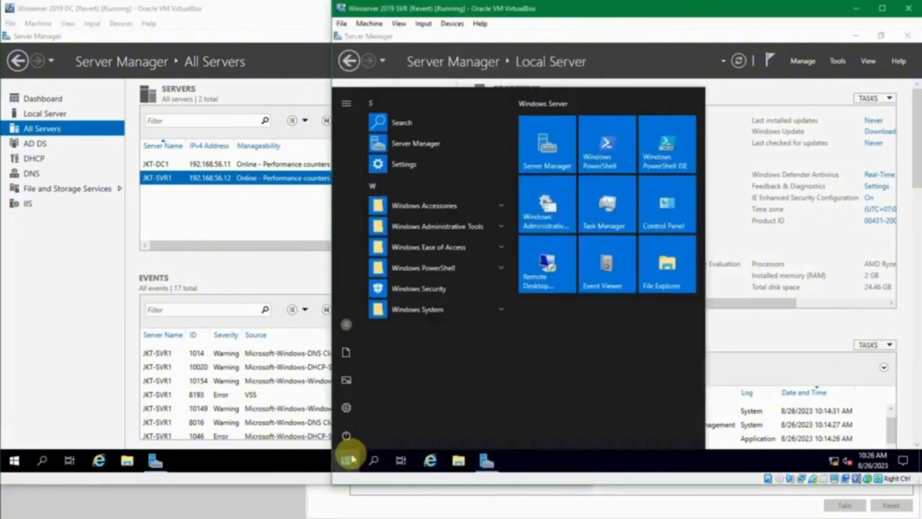
pyautogui.write('froup p')
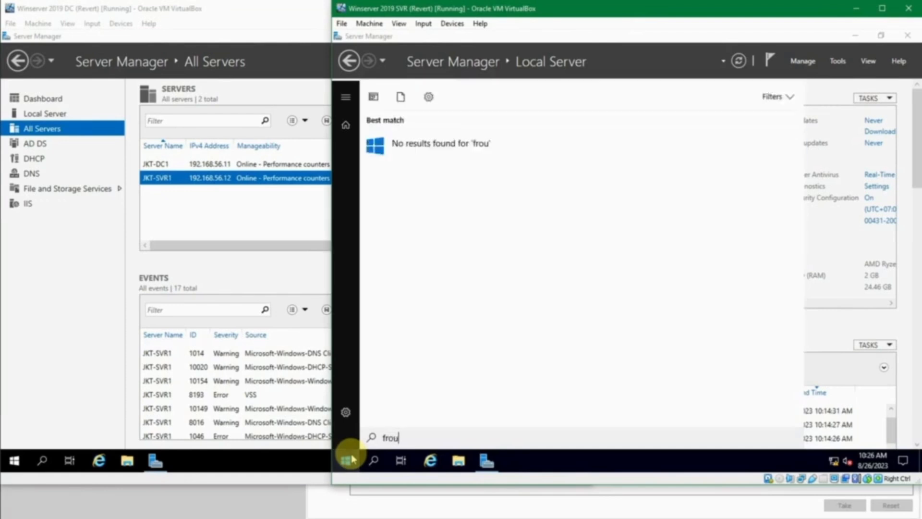
pyautogui.hotkey('ctrl', 'a')
pyautogui.press('BackSpace')
pyautogui.write('grpu')
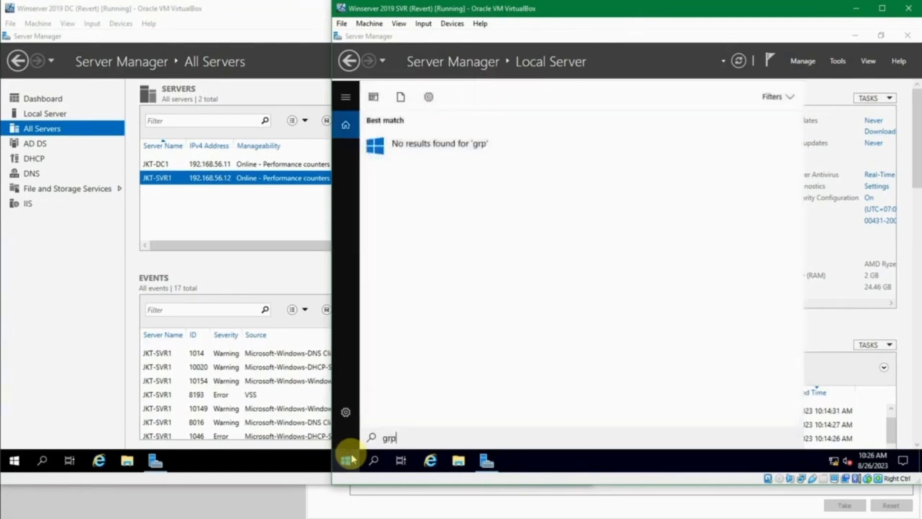
pyautogui.press('BackSpace')
pyautogui.press('BackSpace')
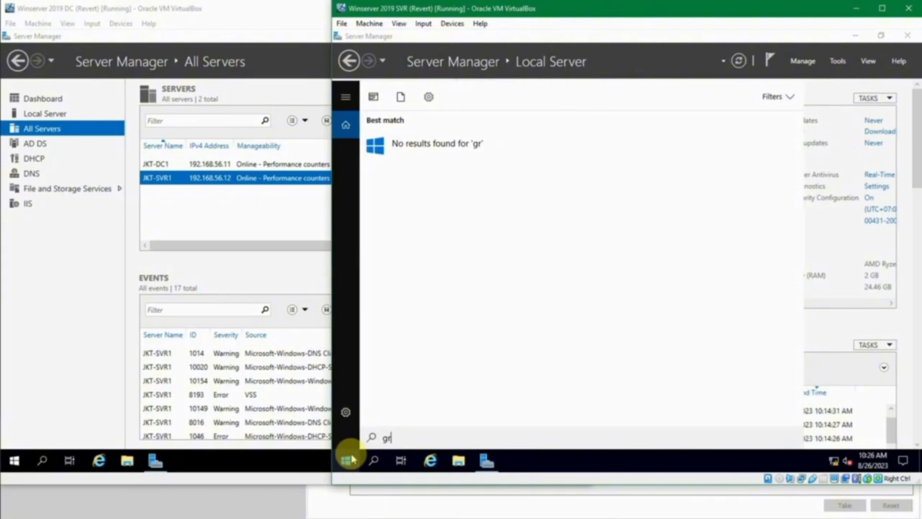
pyautogui.write('oup p')
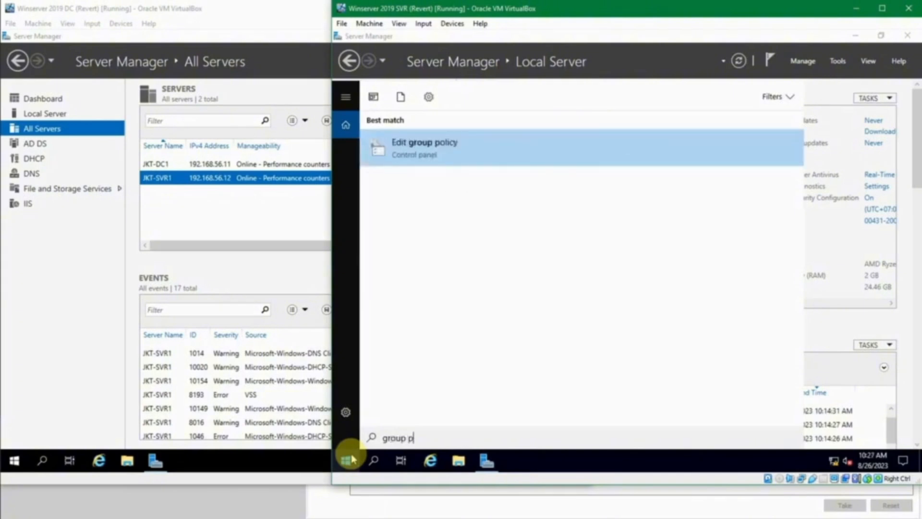
pyautogui.click(484, 154)
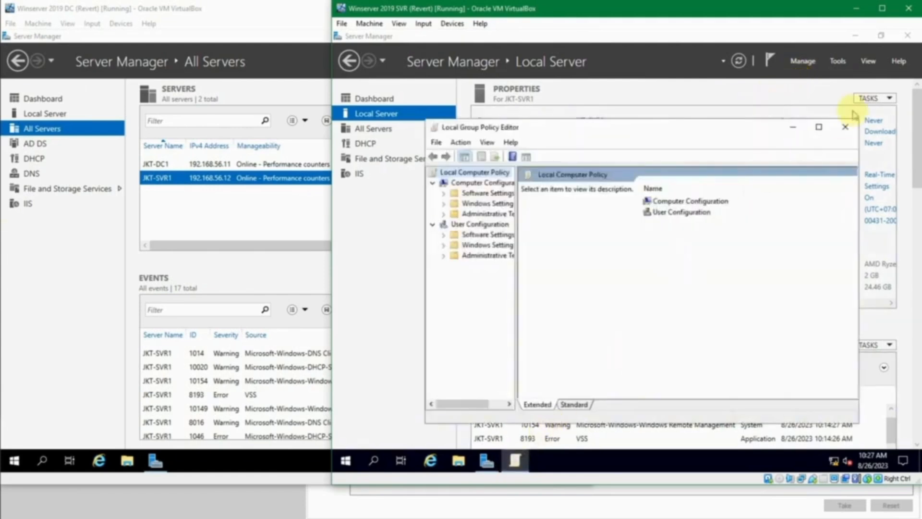
pyautogui.click(819, 127)
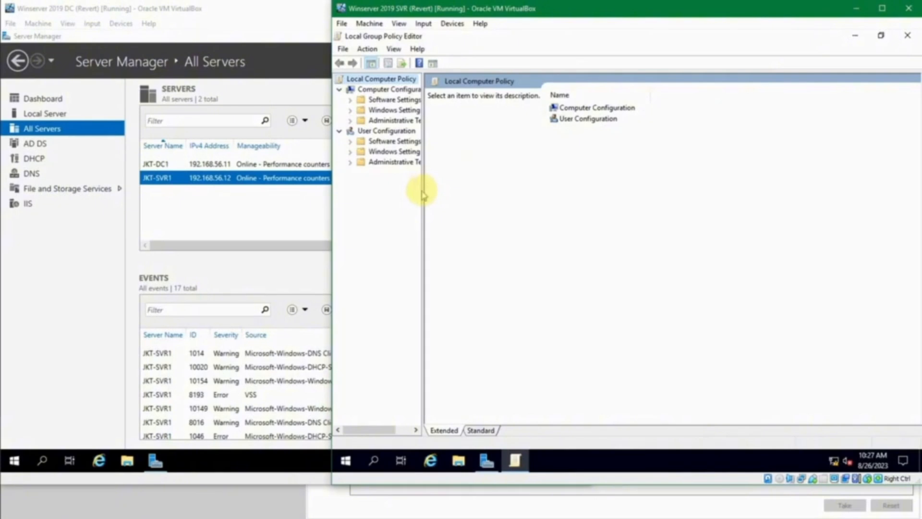
# Open the Inbound Rules of Windows Defender Firewall under the computer's Windows Settings and Security Settings, widening the tree to read the names
pyautogui.moveTo(424, 192); pyautogui.dragTo(474, 187)
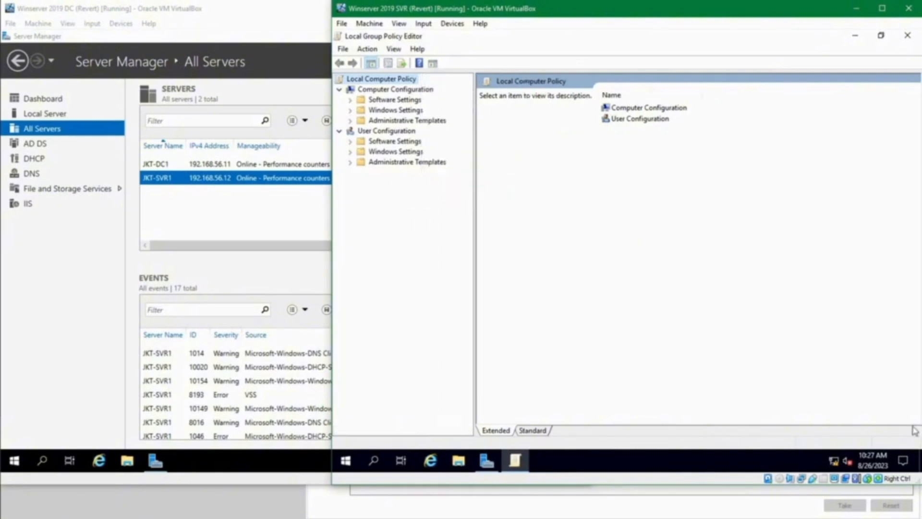
pyautogui.click(640, 226)
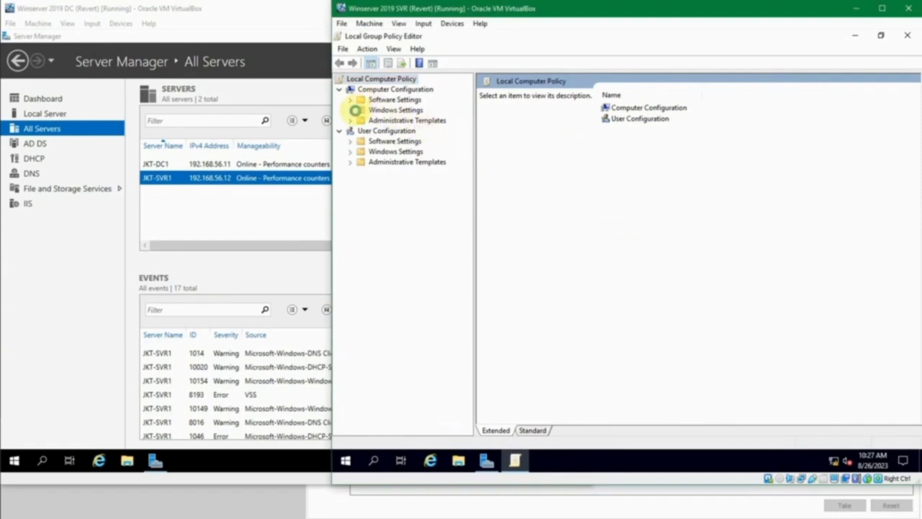
pyautogui.click(354, 110)
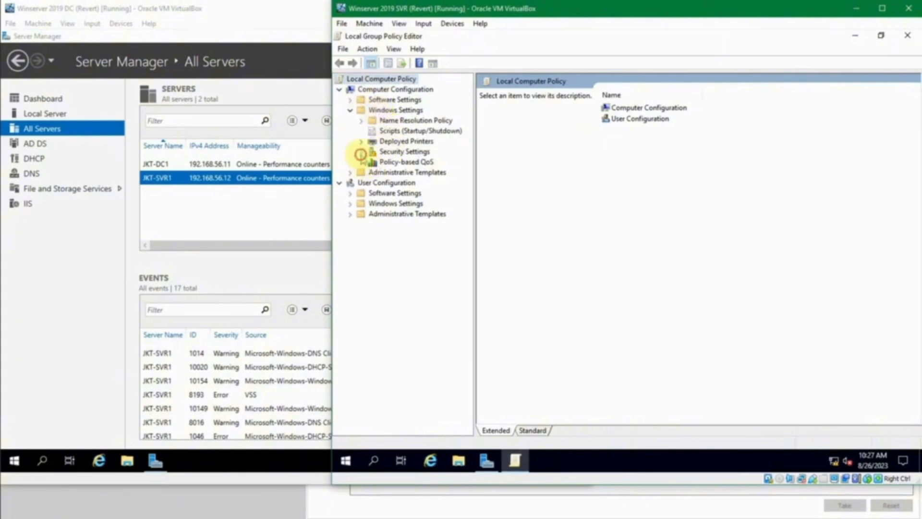
pyautogui.click(361, 152)
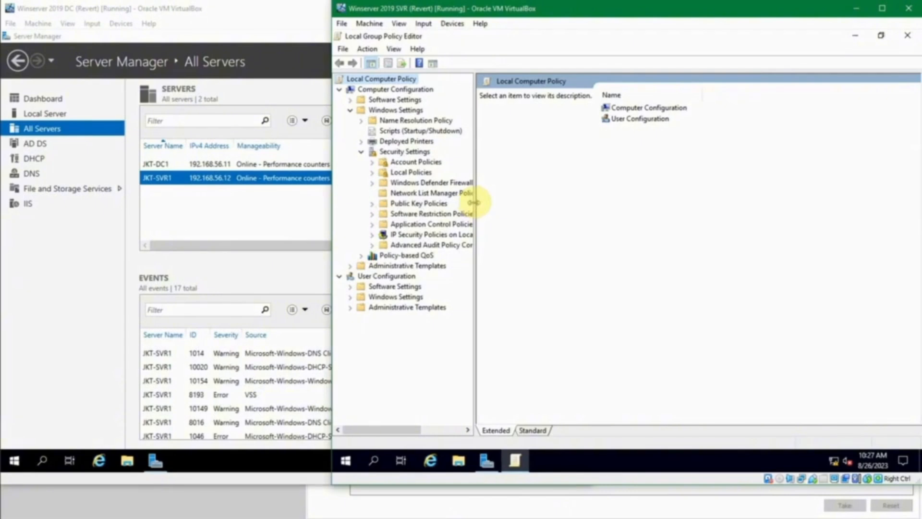
pyautogui.moveTo(475, 201); pyautogui.dragTo(508, 197)
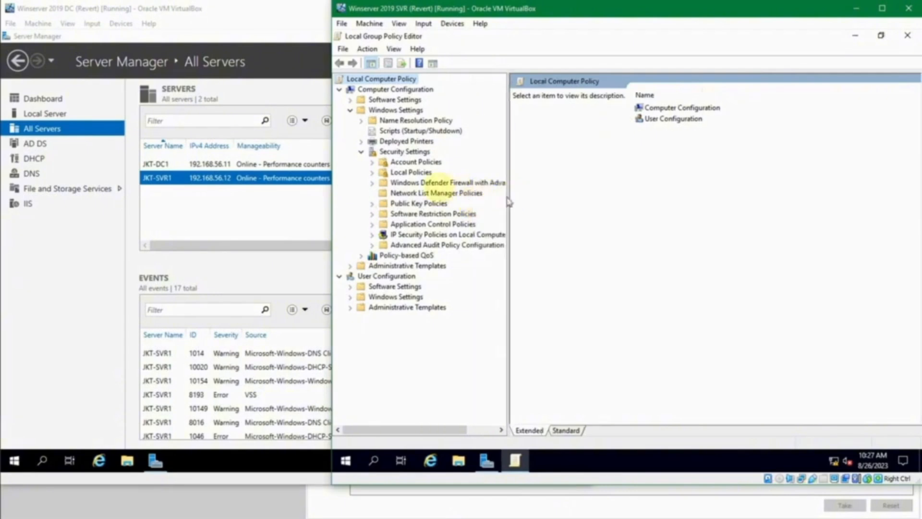
pyautogui.click(373, 183)
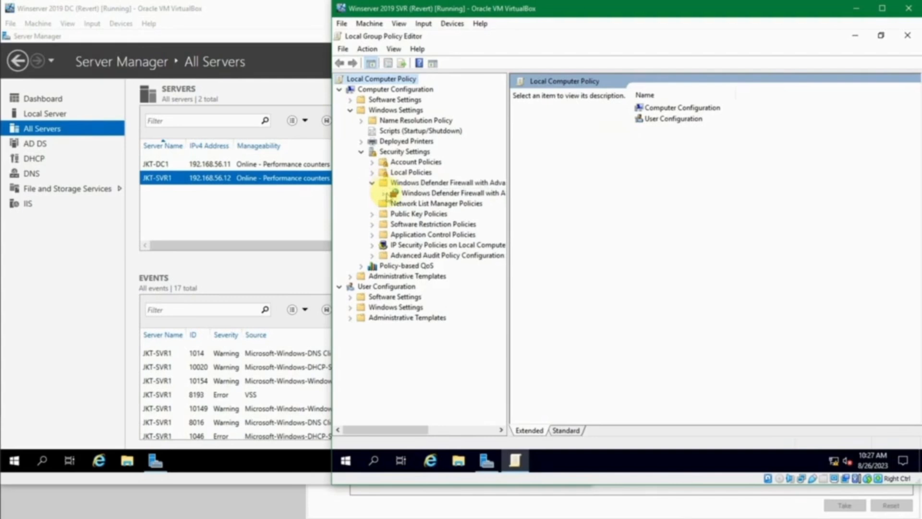
pyautogui.click(384, 193)
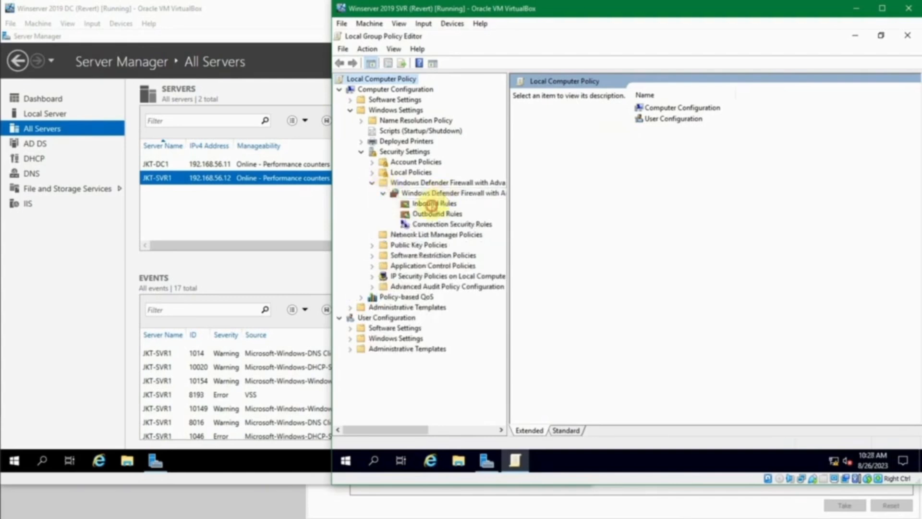
pyautogui.click(434, 204)
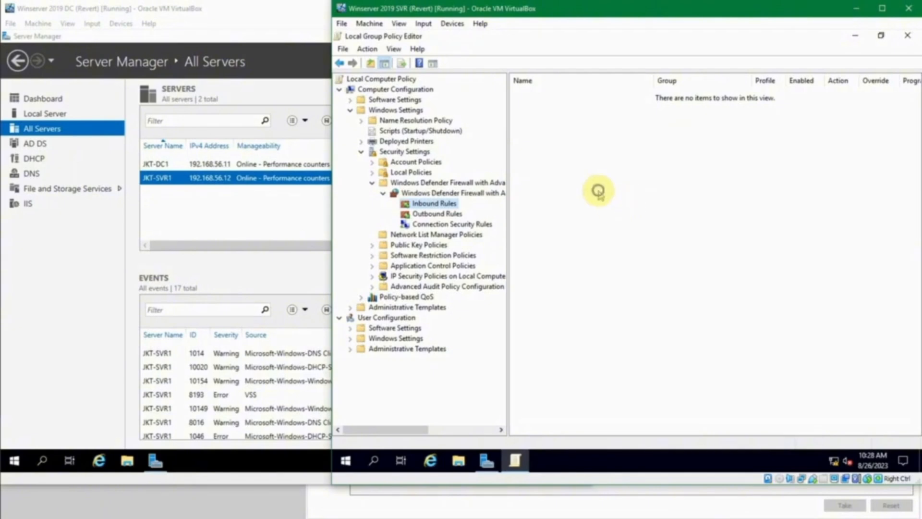
# Create the predefined Remote Event Log Management inbound rules with all three rules included and the connection allowed
pyautogui.rightClick(599, 192)
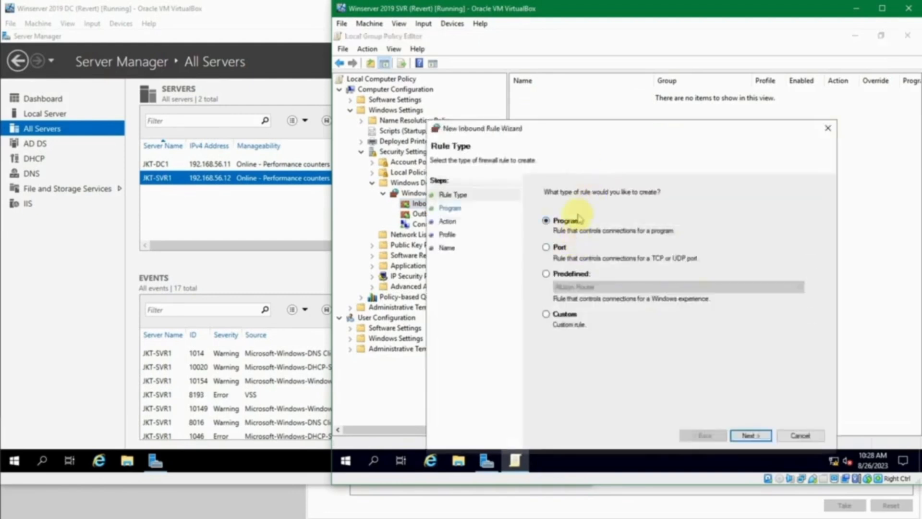
pyautogui.click(582, 274)
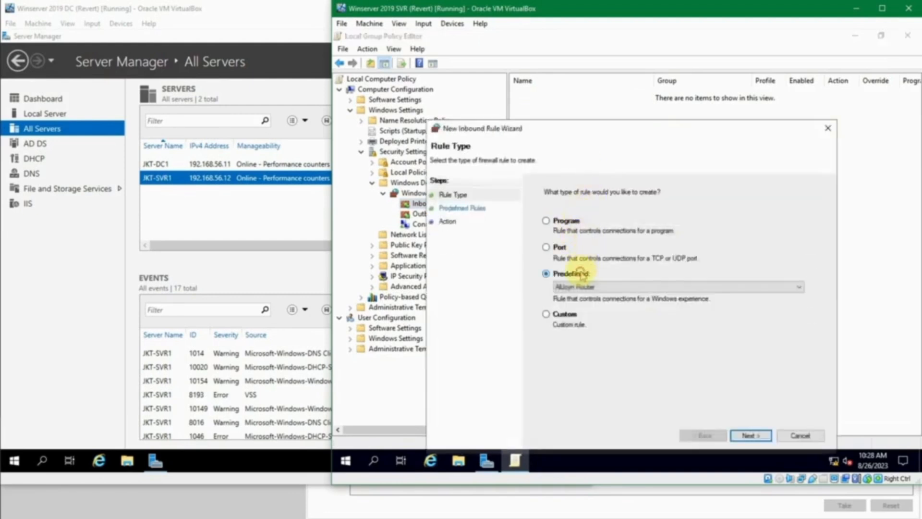
pyautogui.click(605, 286)
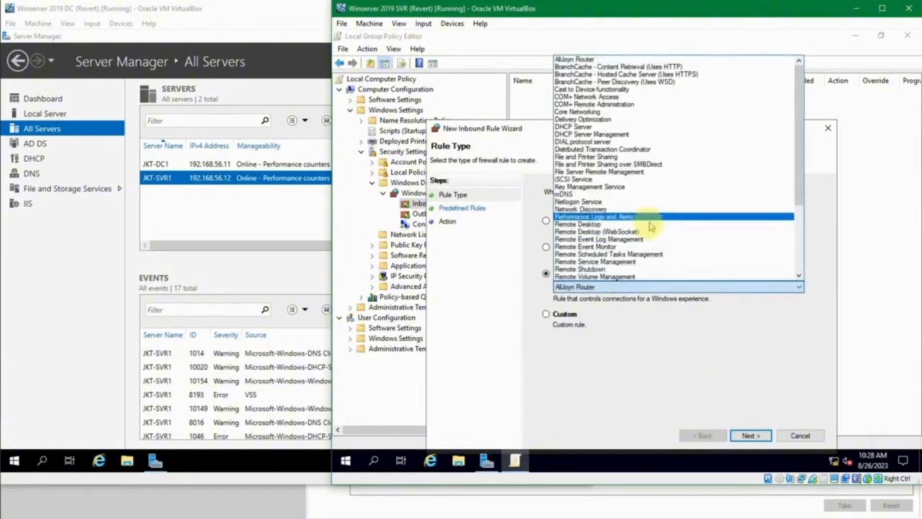
pyautogui.click(646, 239)
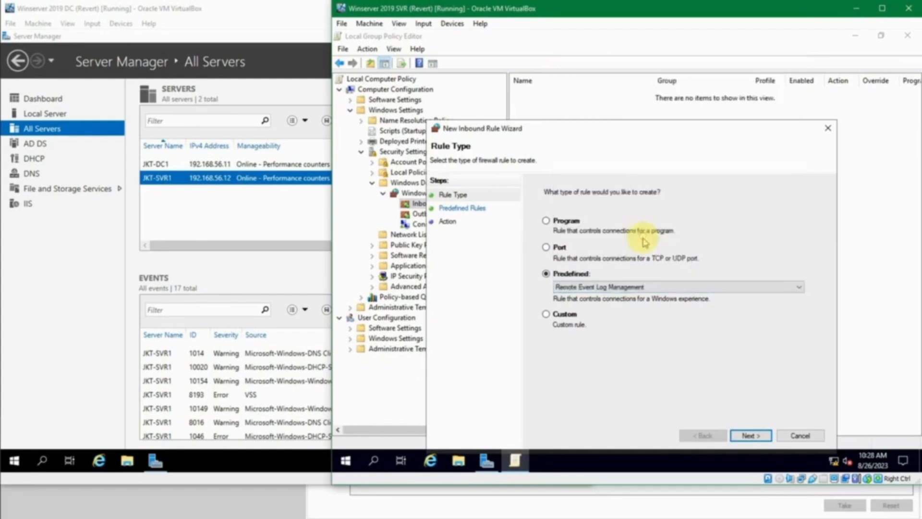
pyautogui.click(745, 435)
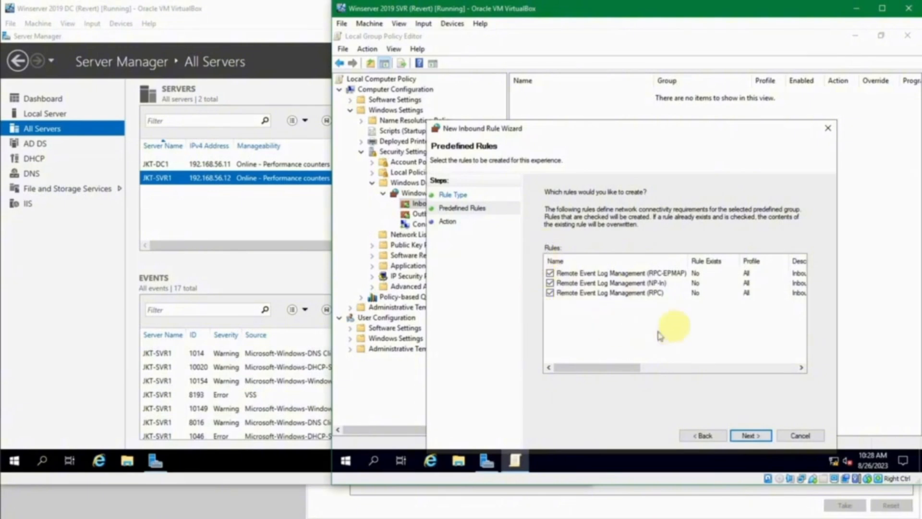
pyautogui.click(760, 438)
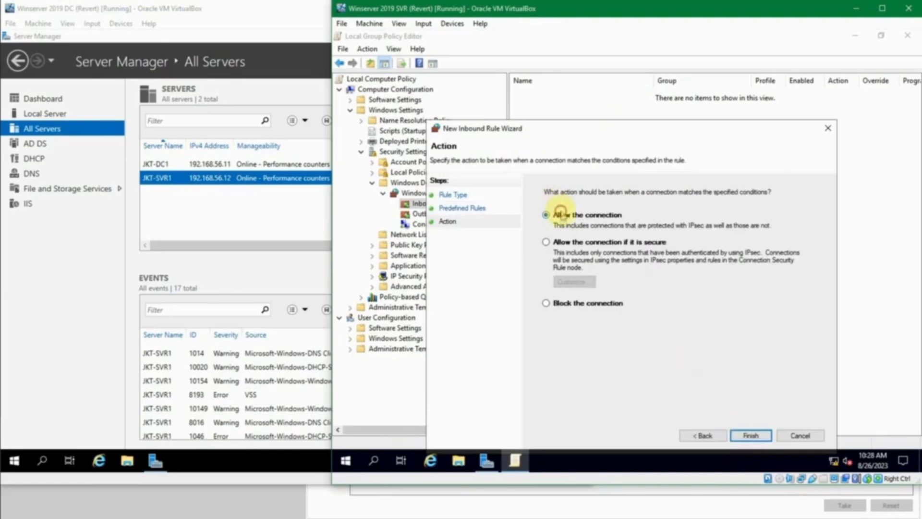
pyautogui.click(751, 435)
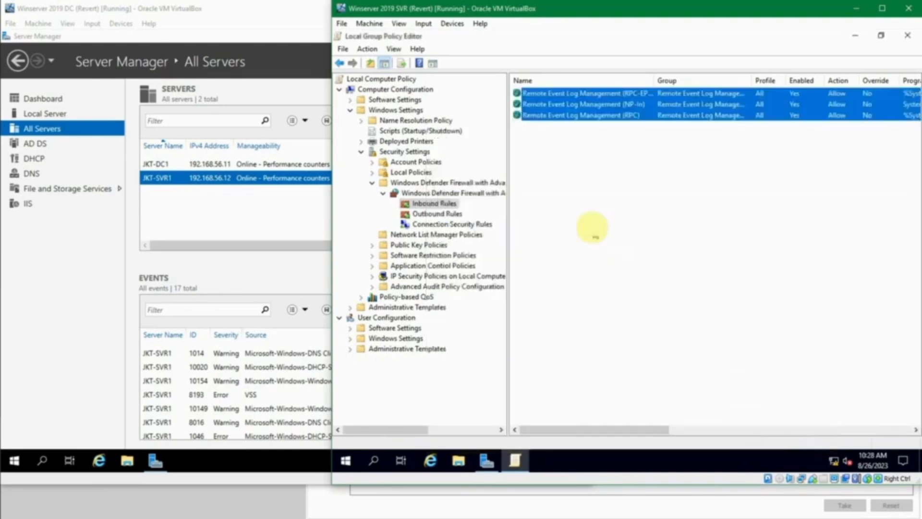
# Create the predefined COM+ Network Access inbound rule with its DCOM-In rule included and the connection allowed
pyautogui.rightClick(578, 179)
pyautogui.click(593, 183)
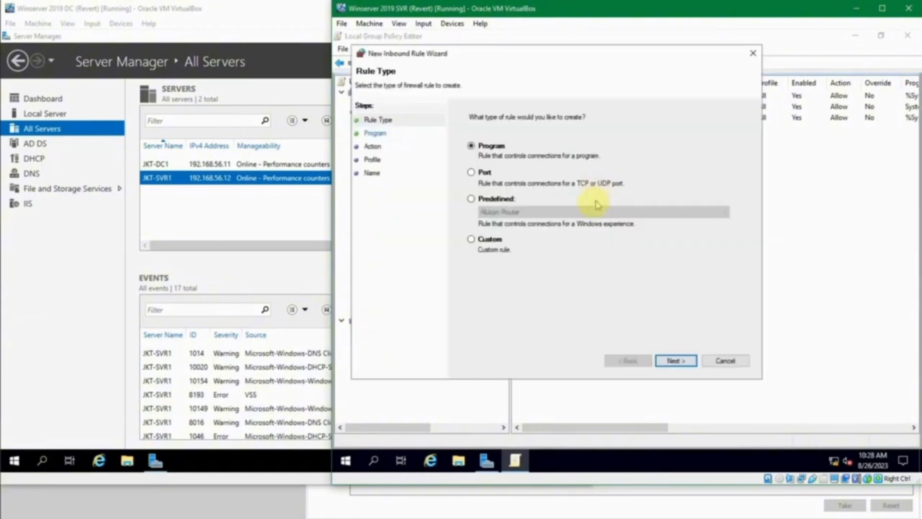
pyautogui.click(497, 198)
pyautogui.click(529, 211)
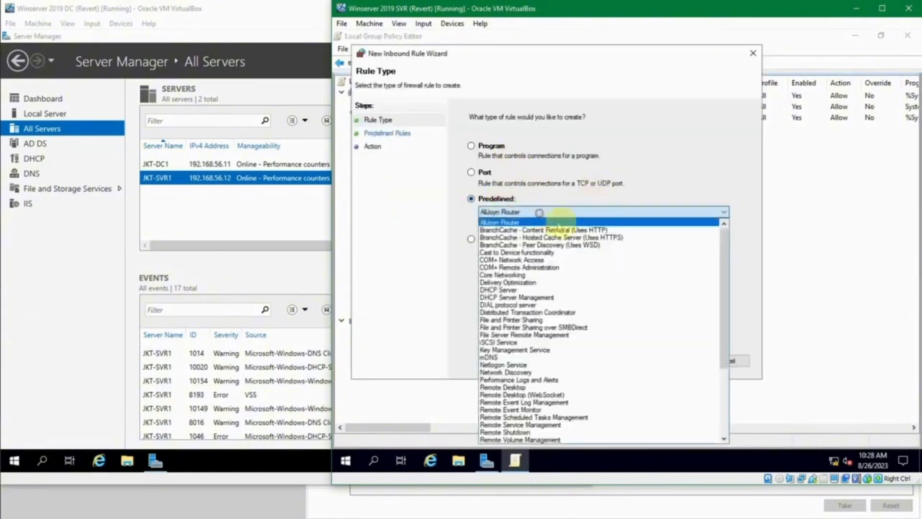
pyautogui.click(580, 260)
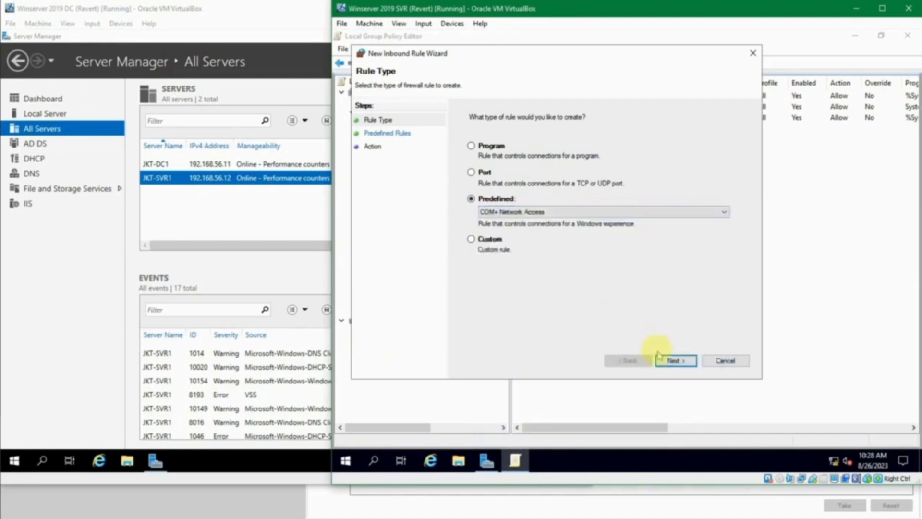
pyautogui.click(676, 360)
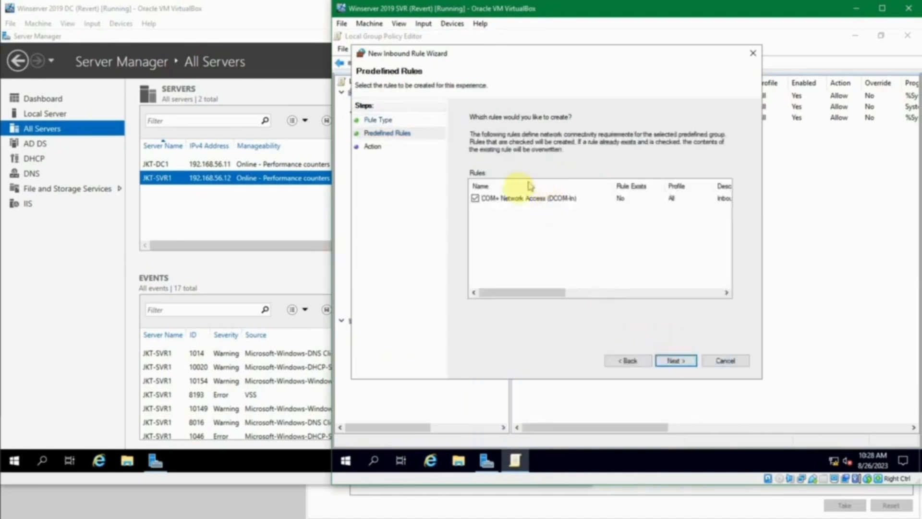
pyautogui.click(675, 360)
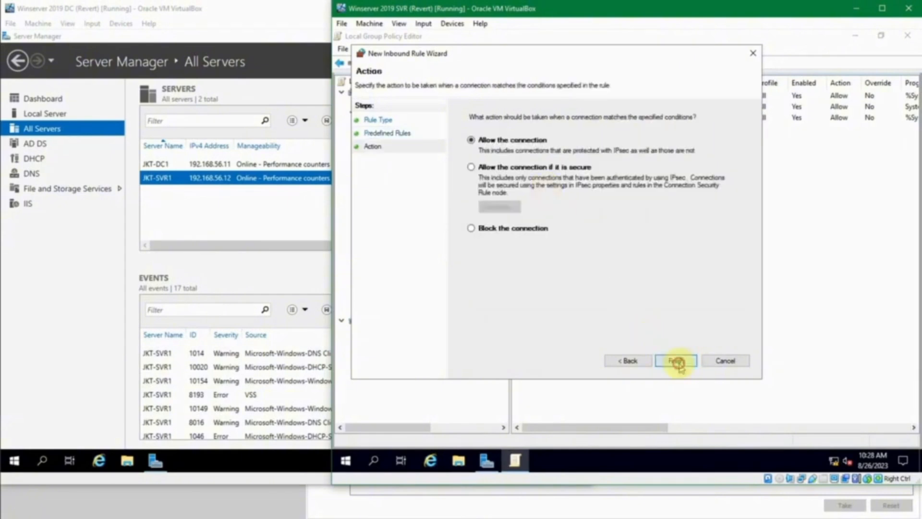
pyautogui.click(677, 361)
# Create the predefined COM+ Remote Administration inbound rule with the connection allowed
pyautogui.rightClick(567, 166)
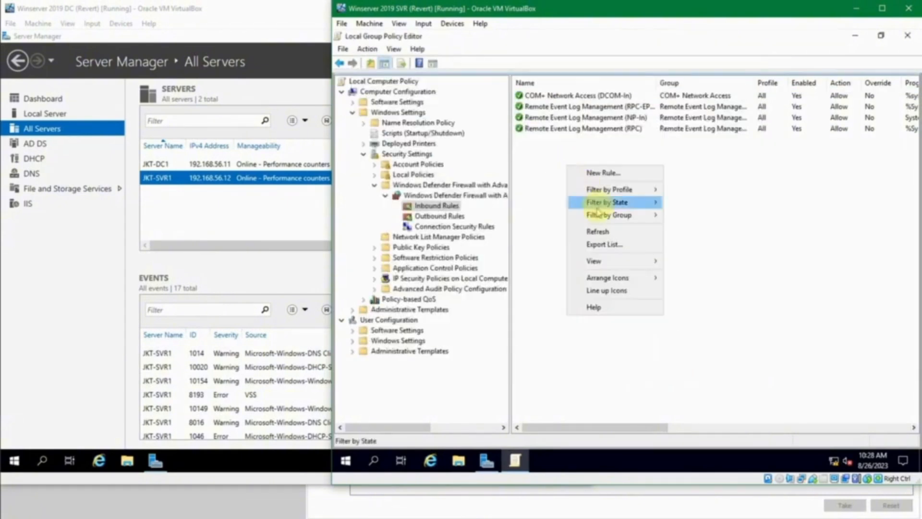
pyautogui.click(607, 173)
pyautogui.click(526, 211)
pyautogui.click(533, 227)
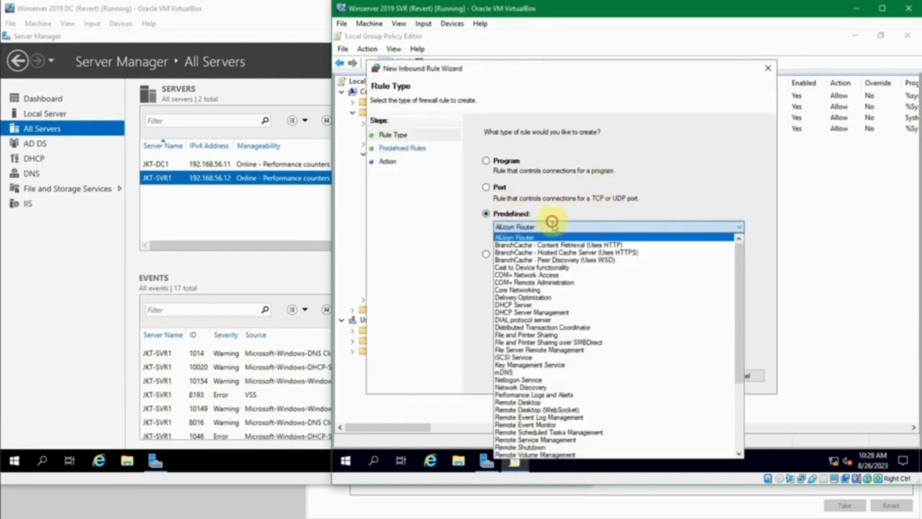
pyautogui.click(584, 282)
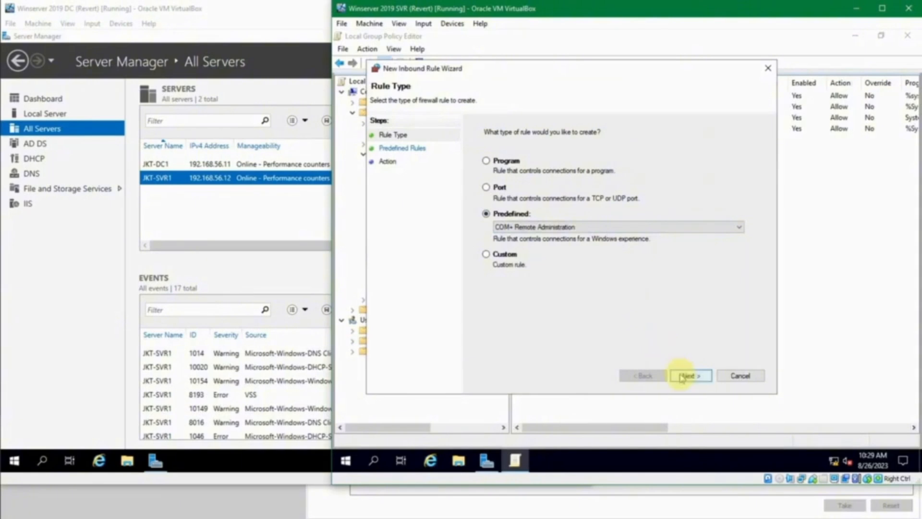
pyautogui.click(682, 376)
pyautogui.click(682, 376)
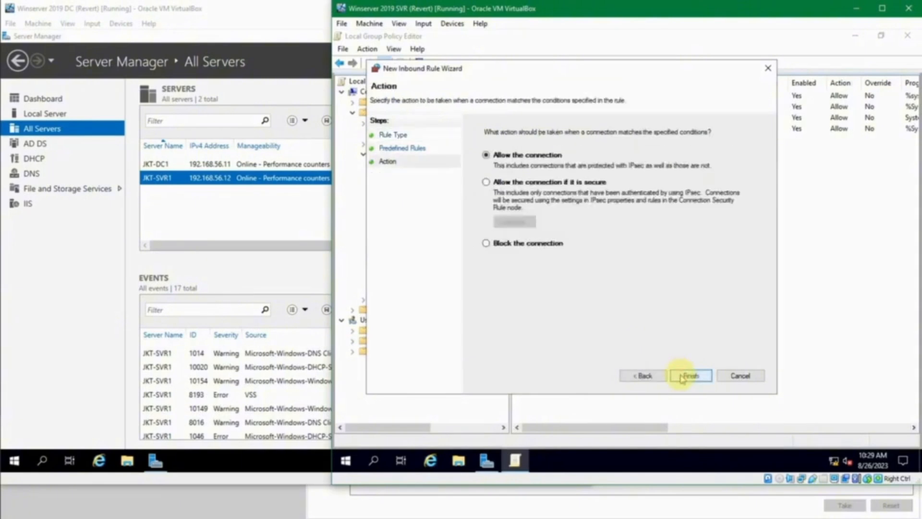
pyautogui.click(681, 376)
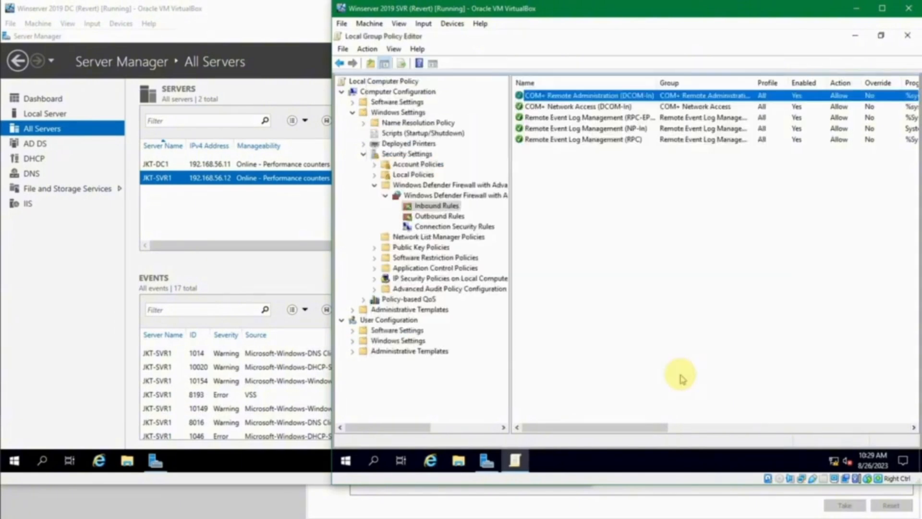
# Create the predefined Remote Event Monitor inbound rules, including both RPC-EPMAP and RPC, with the connection allowed
pyautogui.rightClick(585, 216)
pyautogui.click(613, 217)
pyautogui.click(533, 229)
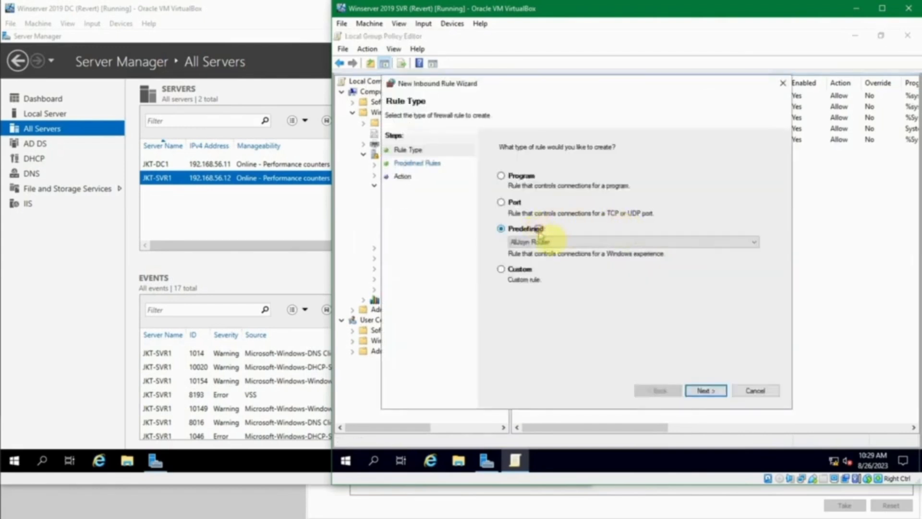
pyautogui.click(553, 241)
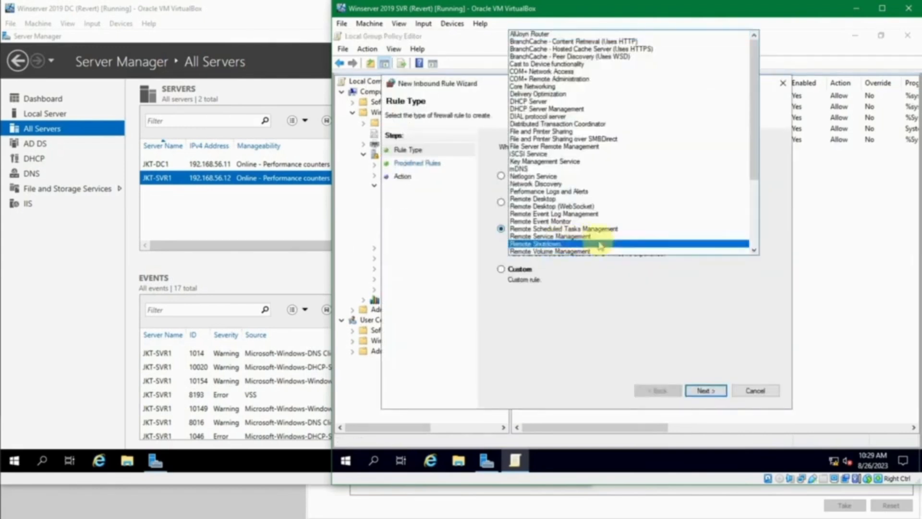
pyautogui.click(643, 222)
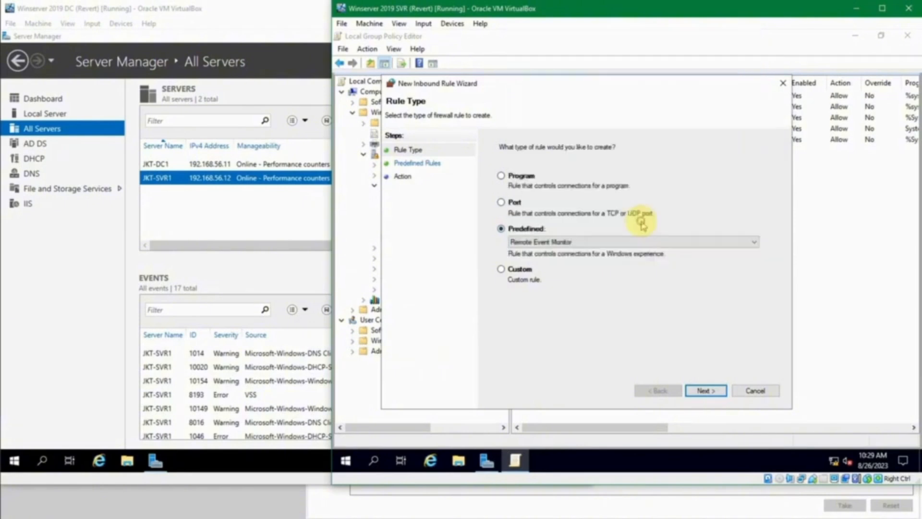
pyautogui.click(702, 389)
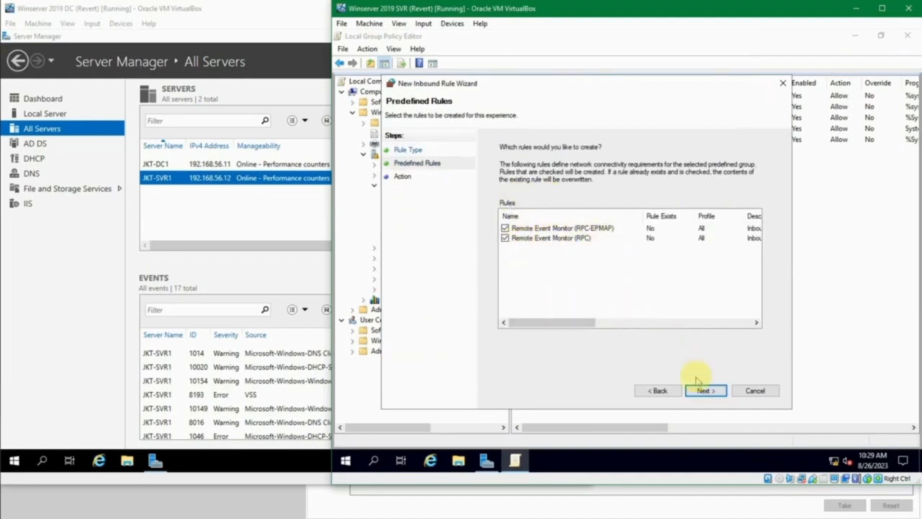
pyautogui.click(702, 391)
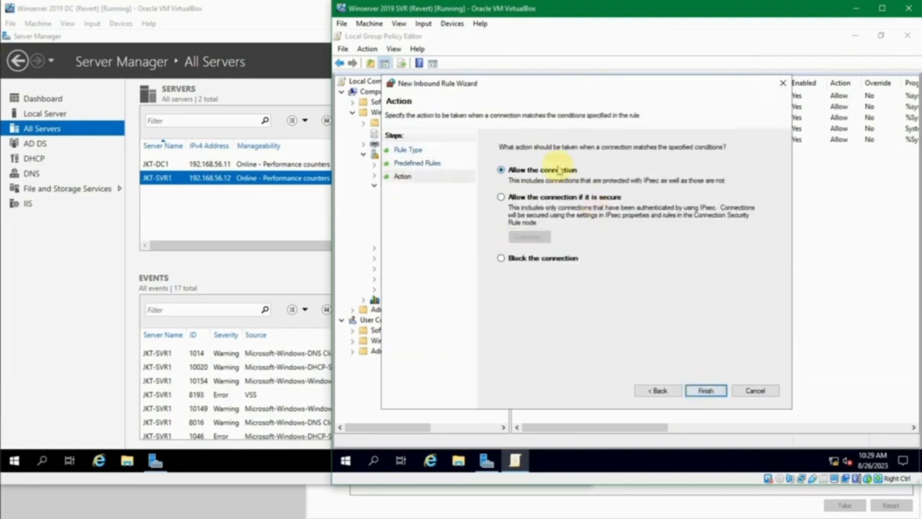
pyautogui.click(705, 391)
pyautogui.click(737, 361)
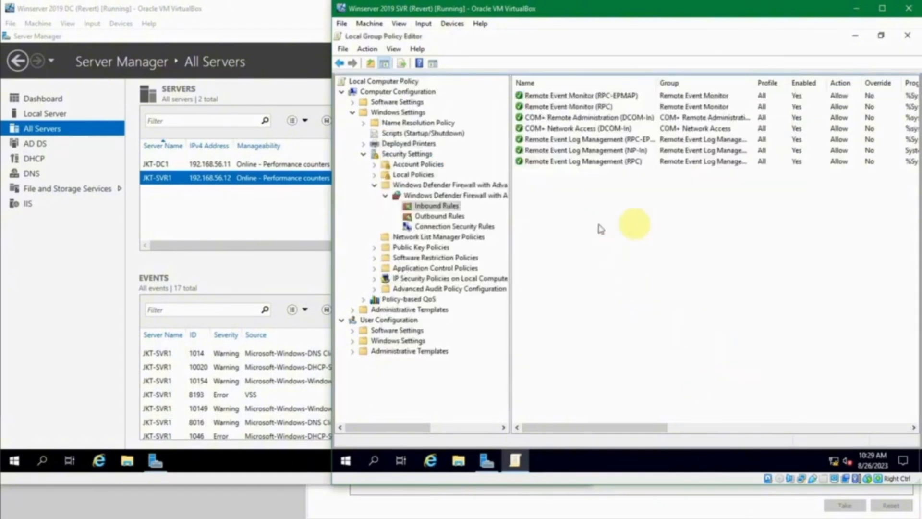
pyautogui.click(229, 208)
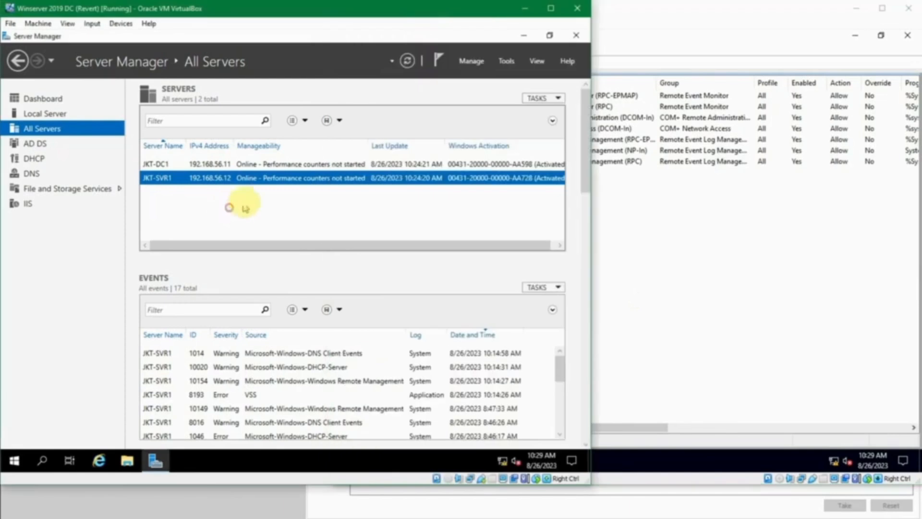
pyautogui.click(192, 466)
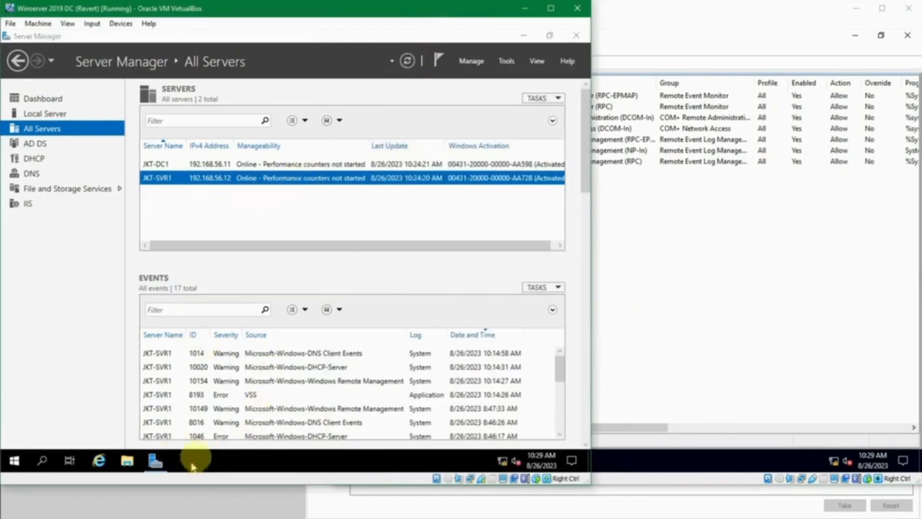
pyautogui.rightClick(264, 187)
pyautogui.click(315, 223)
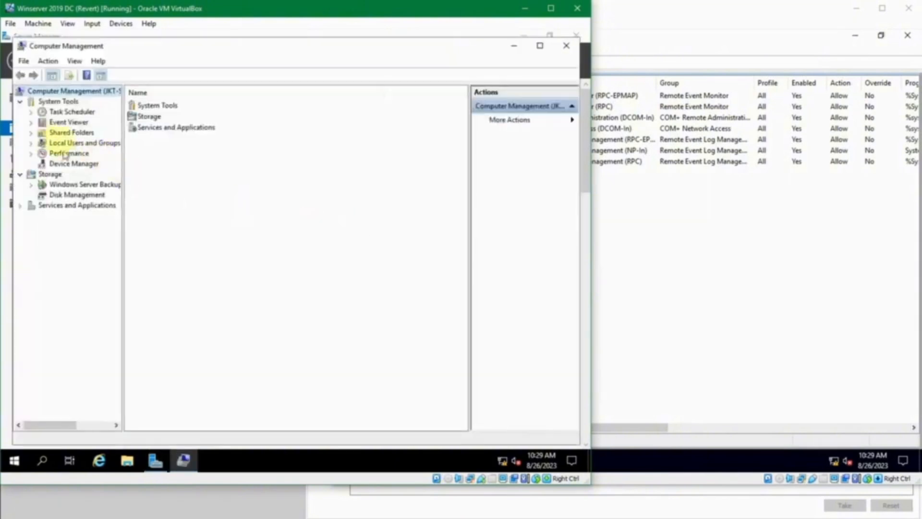
# Expand JKT-SVR1's Event Viewer down to the Server Roles custom views and the Windows Logs
pyautogui.click(31, 122)
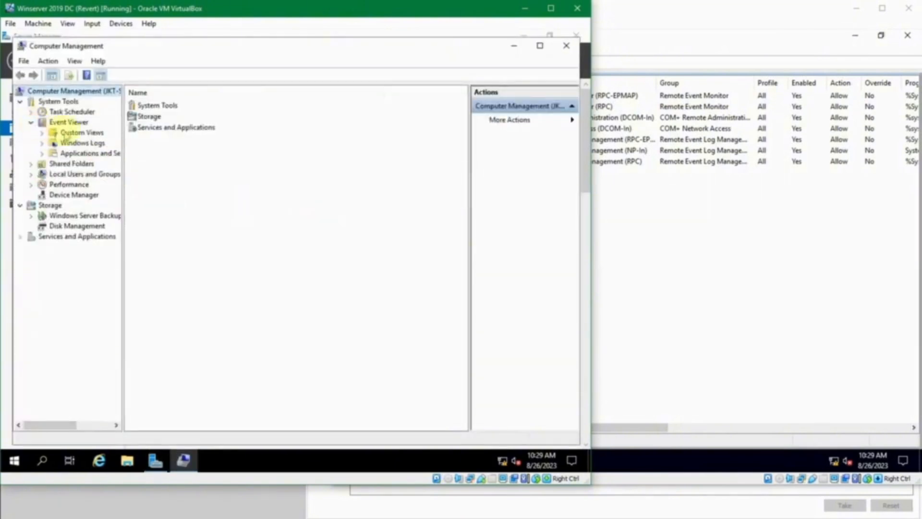
pyautogui.click(43, 133)
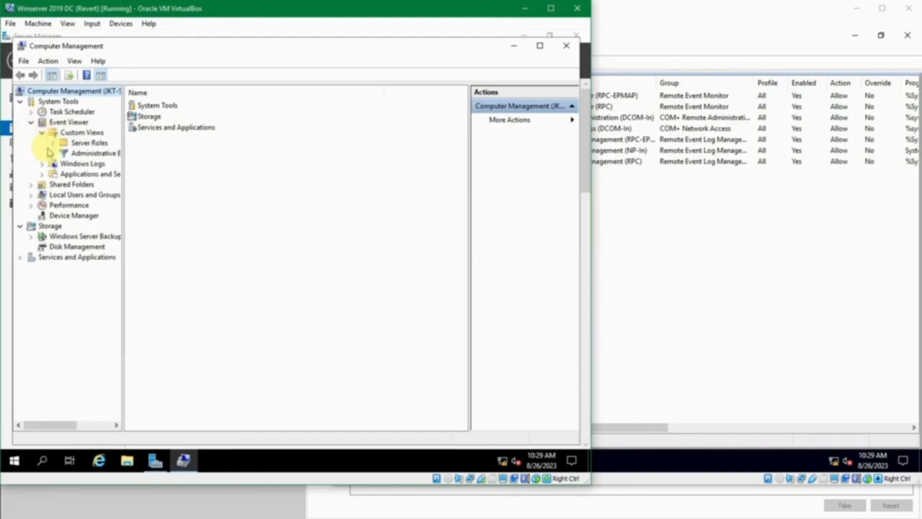
pyautogui.click(54, 143)
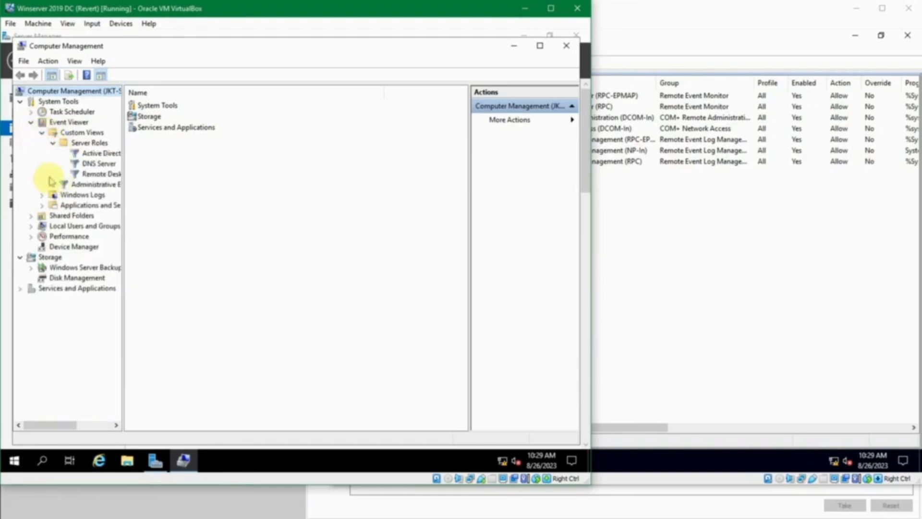
pyautogui.click(44, 197)
pyautogui.click(56, 195)
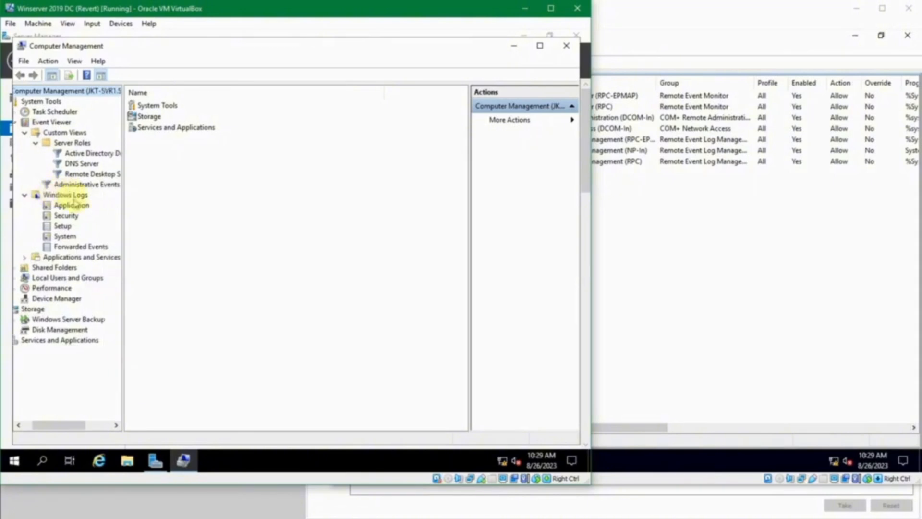
# Open the Application log of JKT-SVR1, widen the tree, and view the details of ESENT events 102 and 300
pyautogui.click(72, 205)
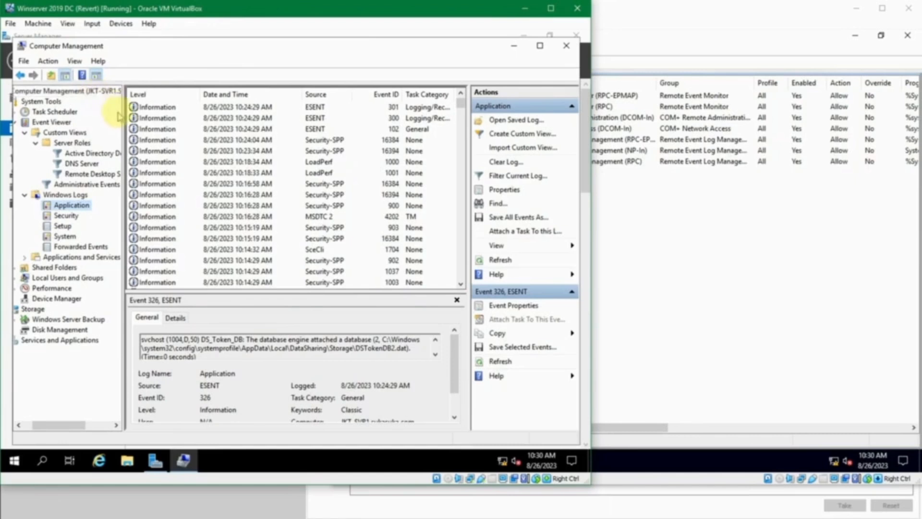
pyautogui.moveTo(120, 114); pyautogui.dragTo(142, 118)
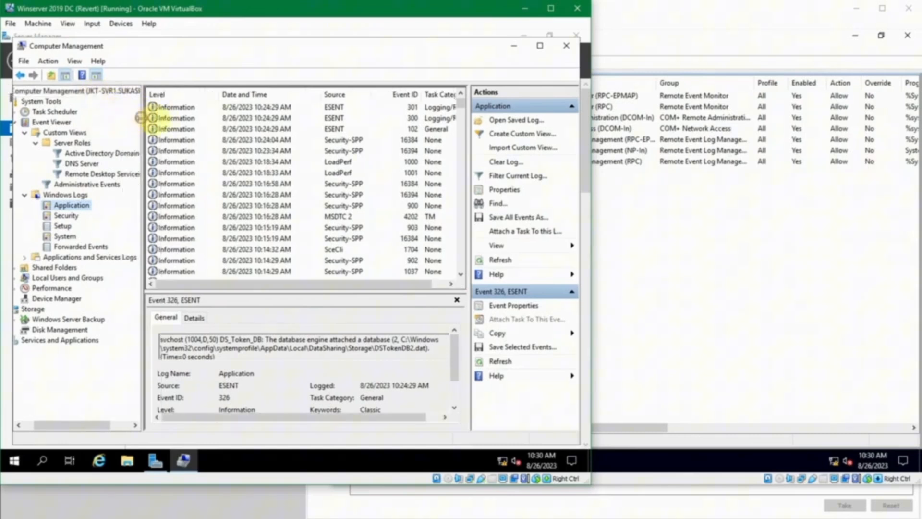
pyautogui.click(209, 131)
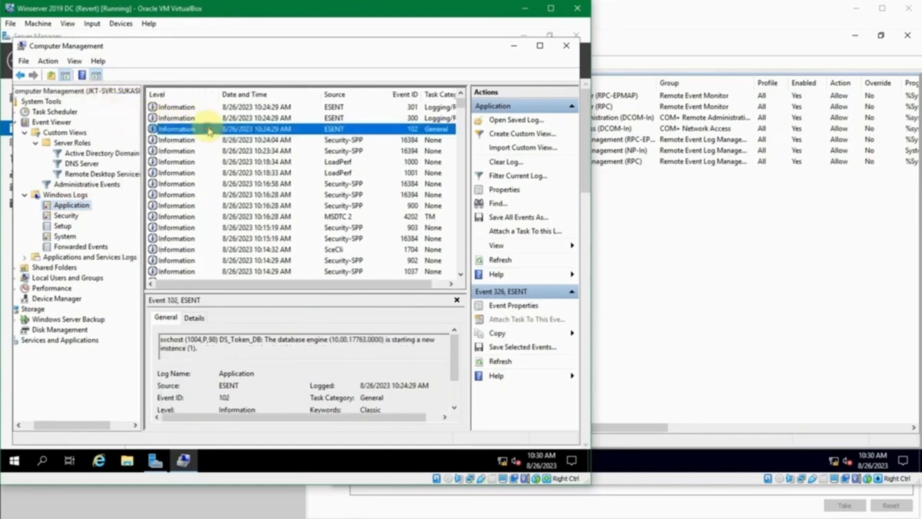
pyautogui.click(255, 118)
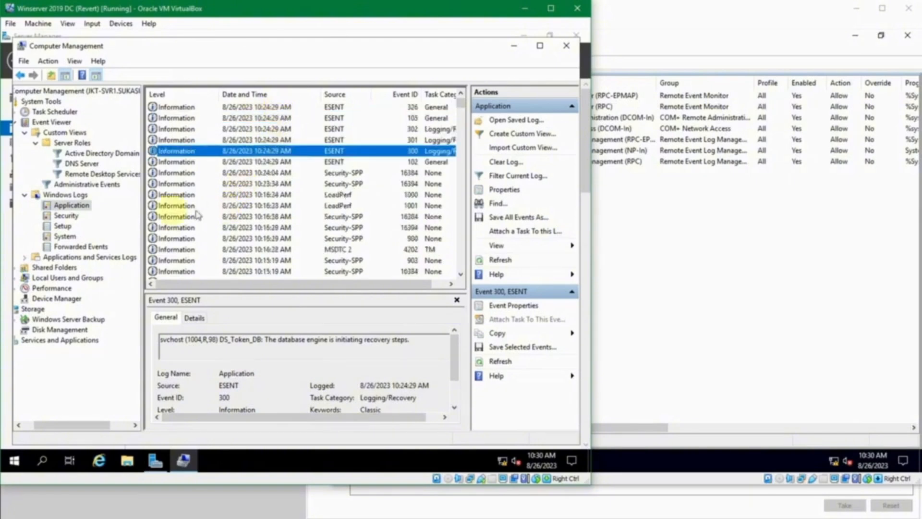
# View the Security, Setup and System logs of JKT-SVR1, browsing through the System events
pyautogui.click(67, 216)
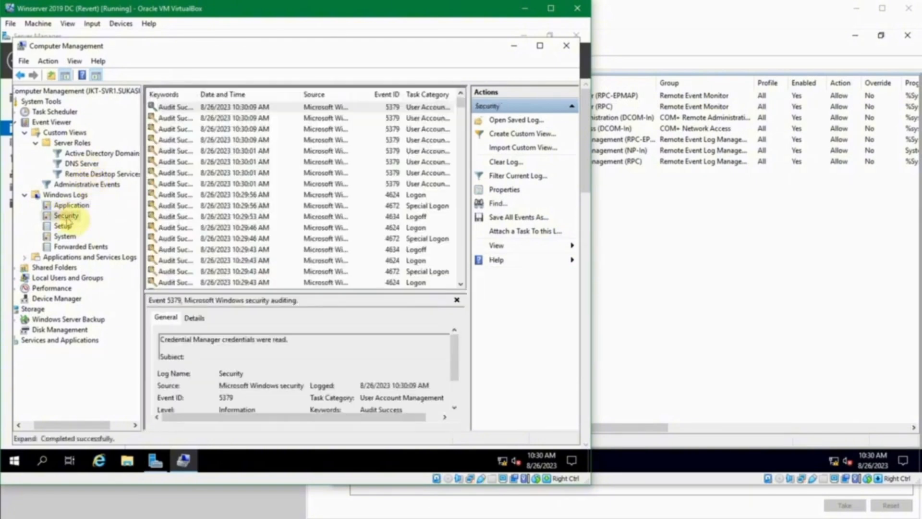
pyautogui.click(61, 236)
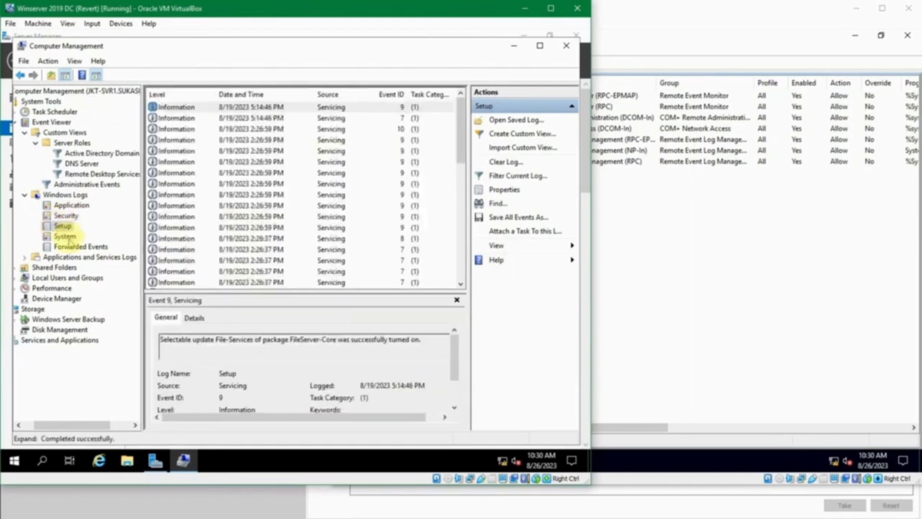
pyautogui.scroll(-5, 184, 211)
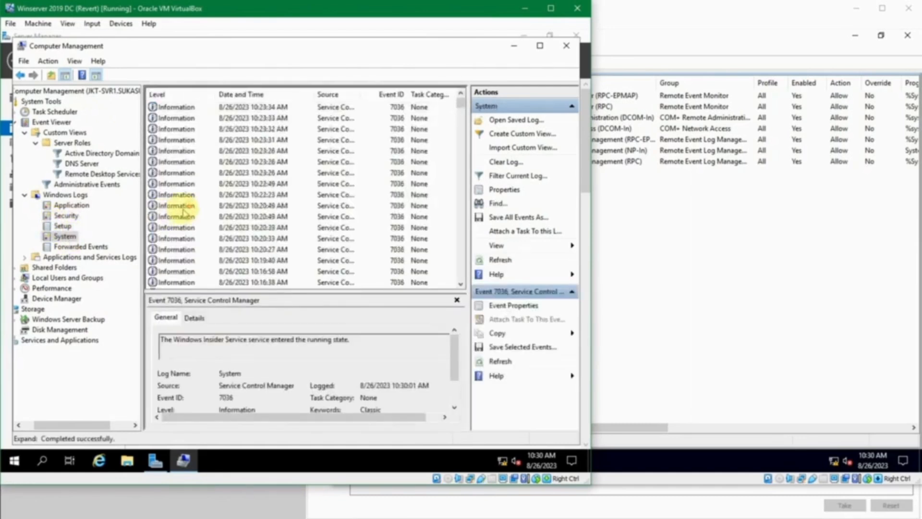
pyautogui.scroll(5, 183, 212)
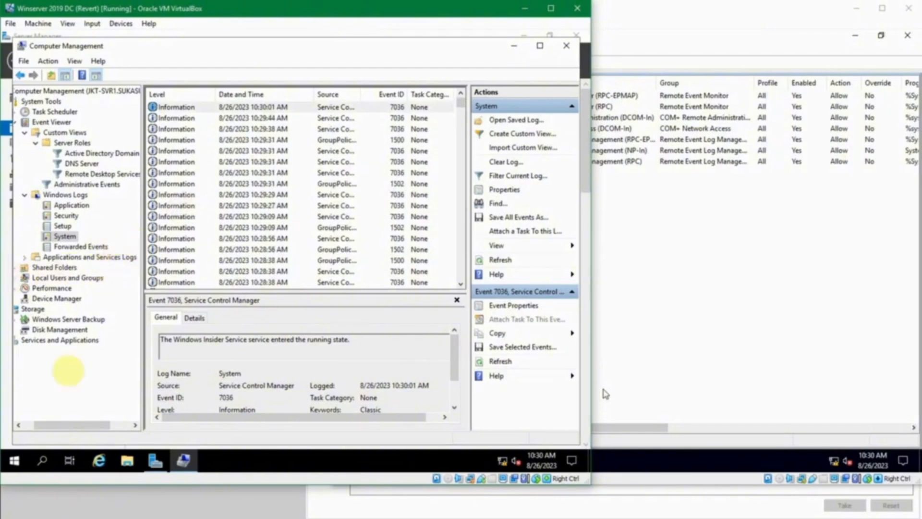
# Expand Local Users and Groups and view the Performance overview with its system summary
pyautogui.moveTo(62, 425); pyautogui.dragTo(16, 422)
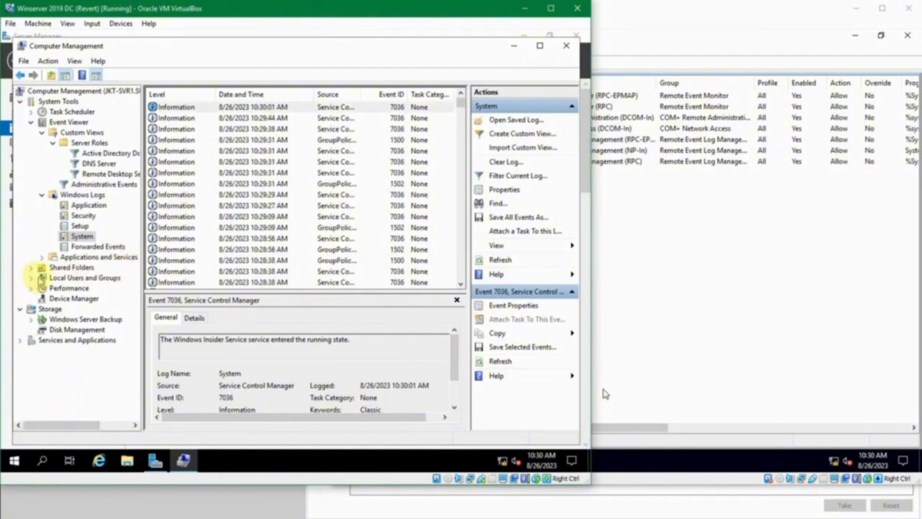
pyautogui.click(31, 278)
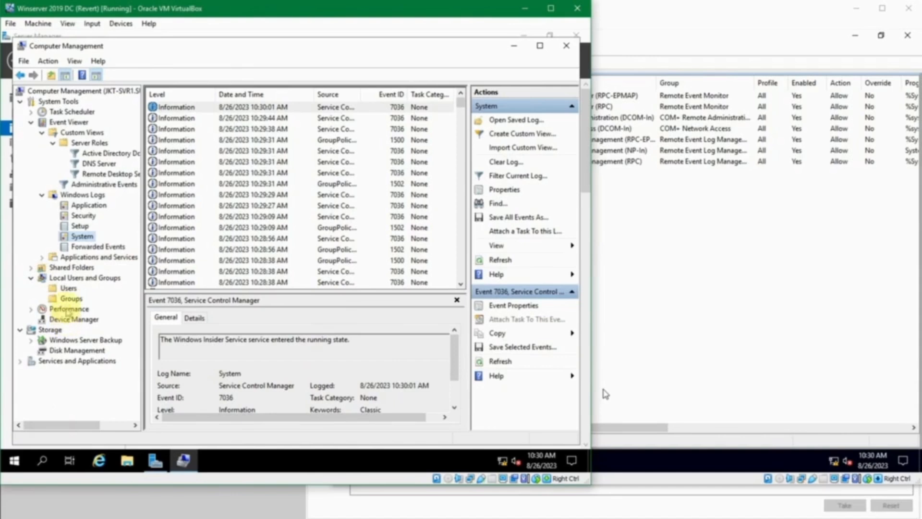
pyautogui.click(69, 309)
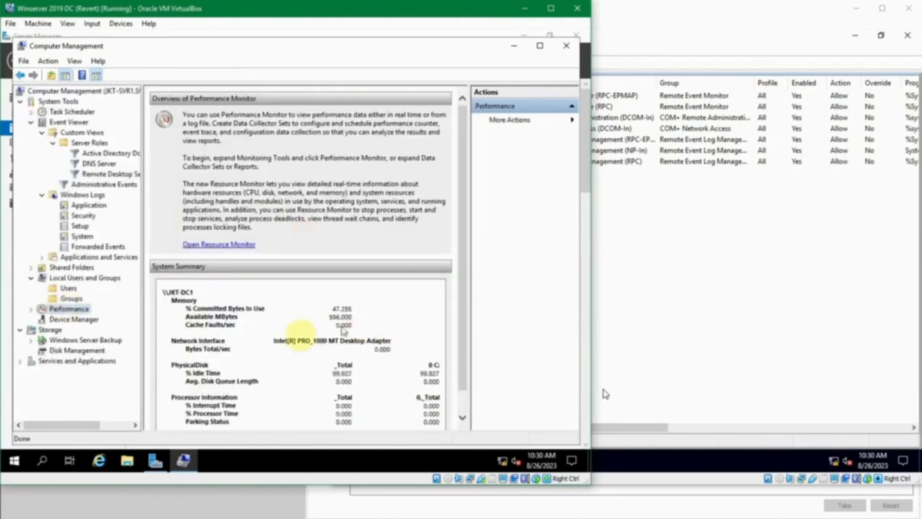
pyautogui.click(249, 342)
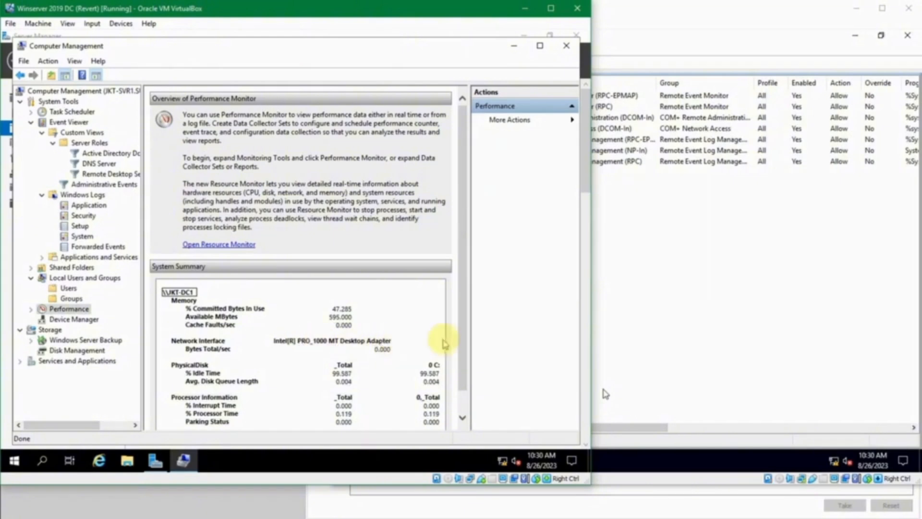
# Examine the memory, physical disk and processor counters in the Performance system summary, including Available MBytes and Avg. Disk Queue Length
pyautogui.scroll(-1, 462, 380)
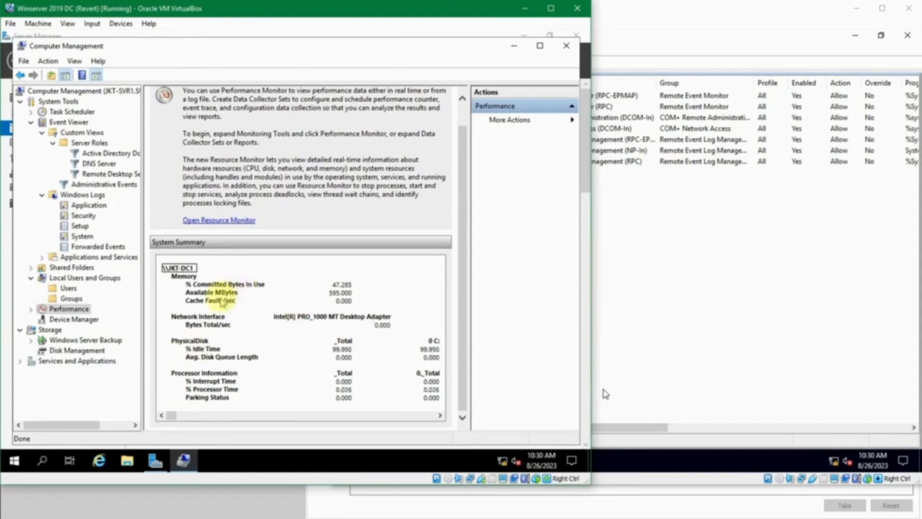
pyautogui.click(217, 292)
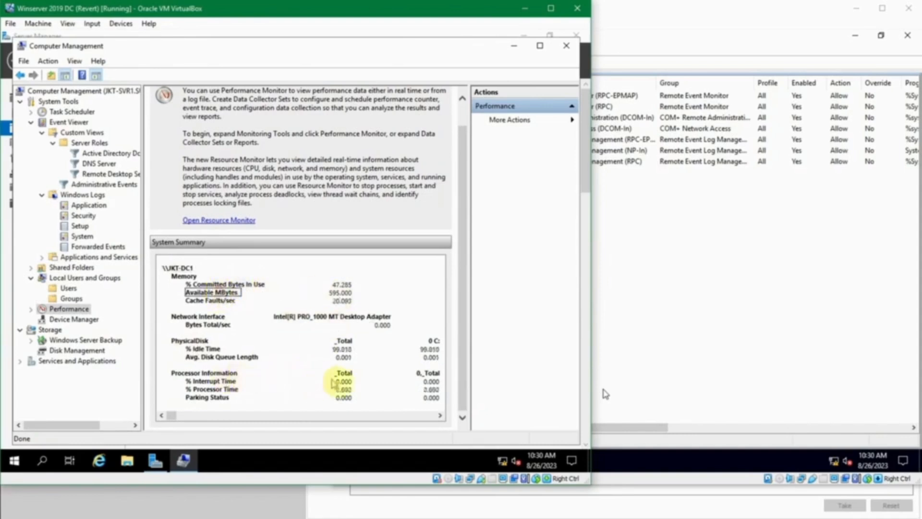
pyautogui.click(217, 381)
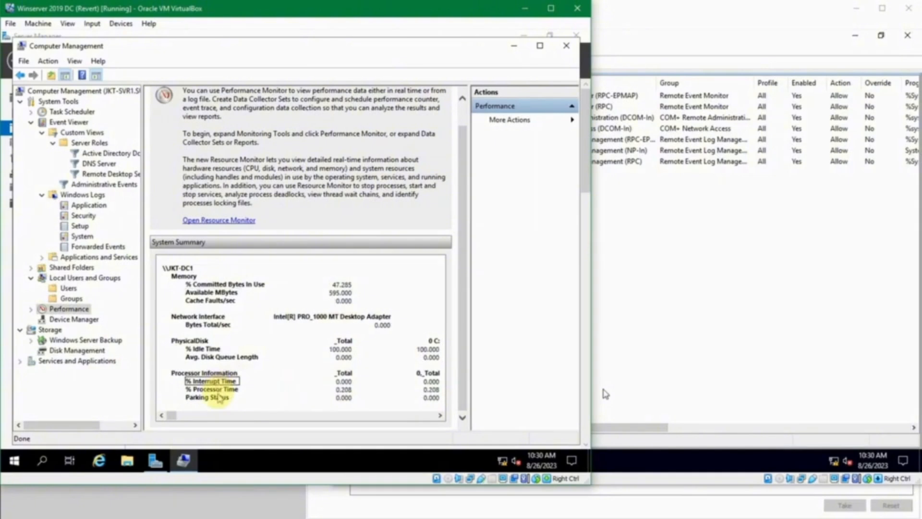
pyautogui.click(206, 398)
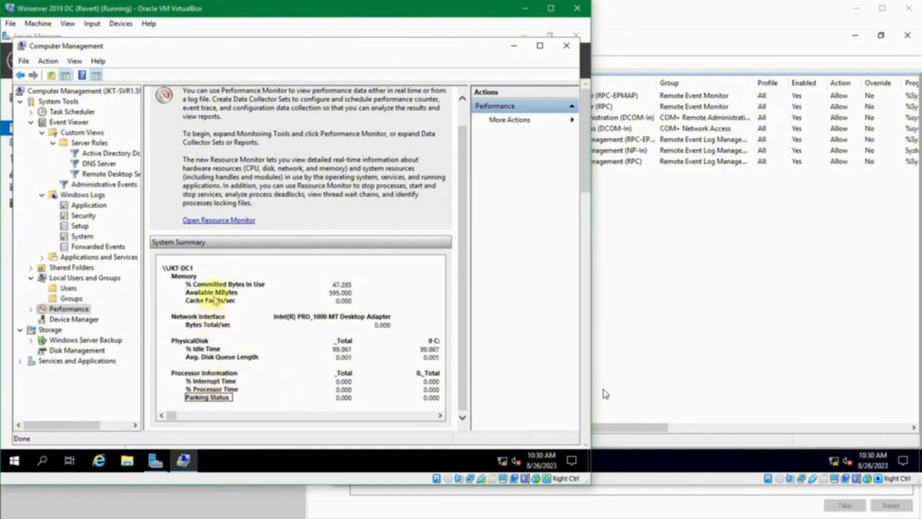
pyautogui.click(216, 389)
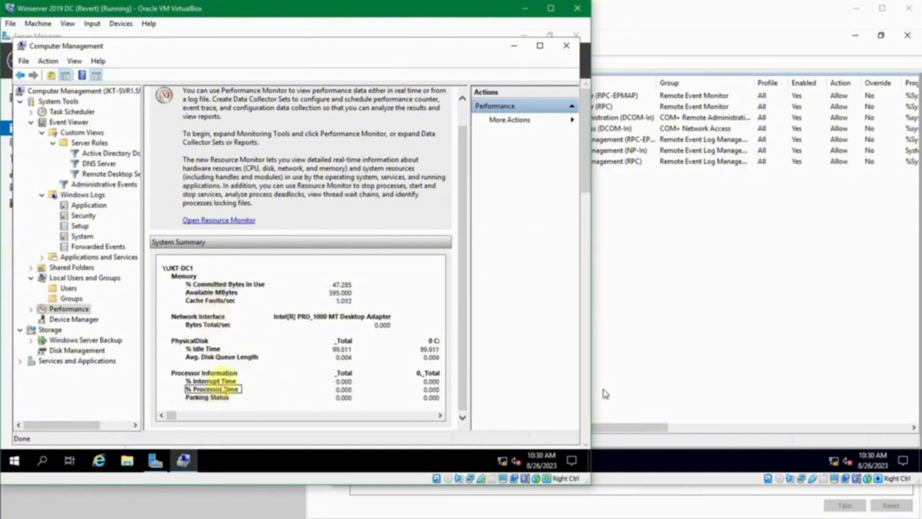
pyautogui.click(218, 358)
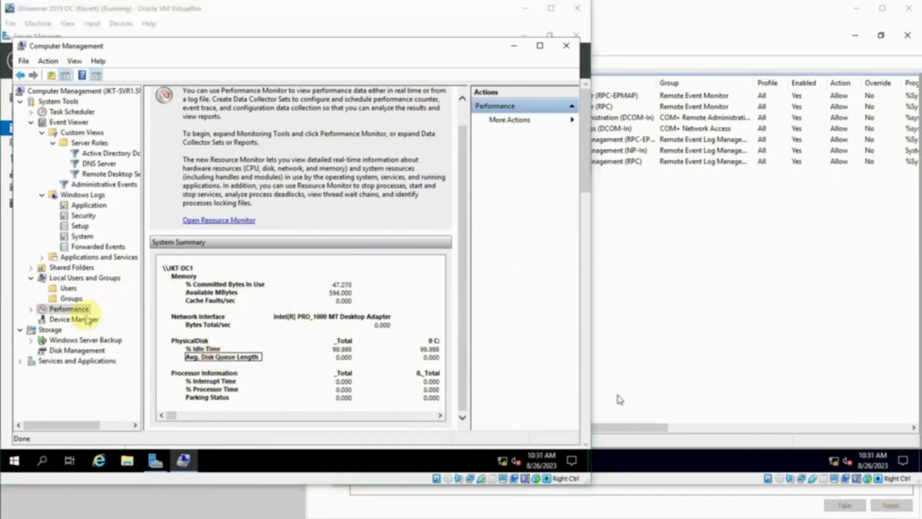
# Try to open Device Manager for JKT-SVR1 and close the Computer Management console
pyautogui.click(85, 319)
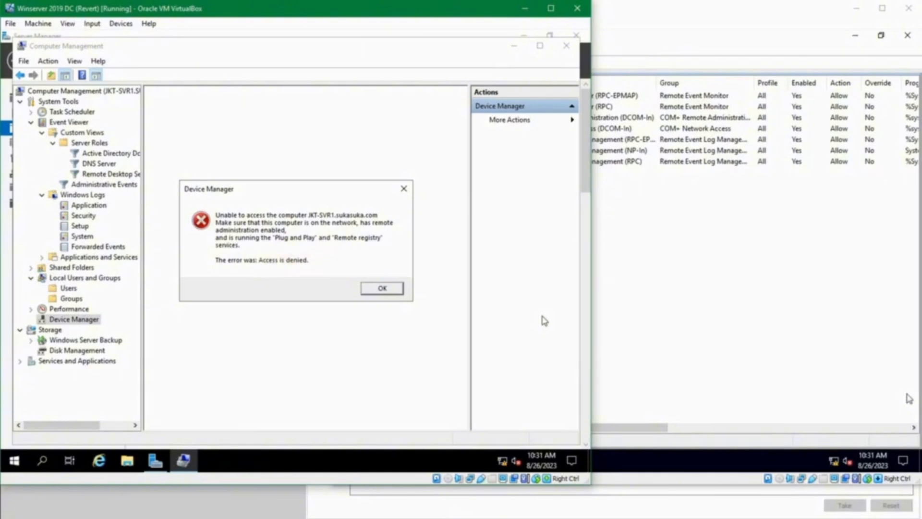
pyautogui.click(367, 289)
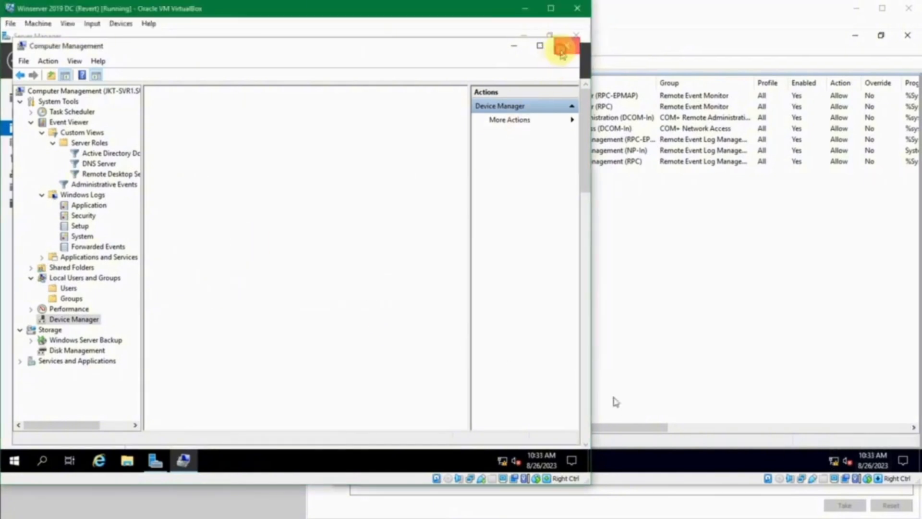
pyautogui.click(566, 45)
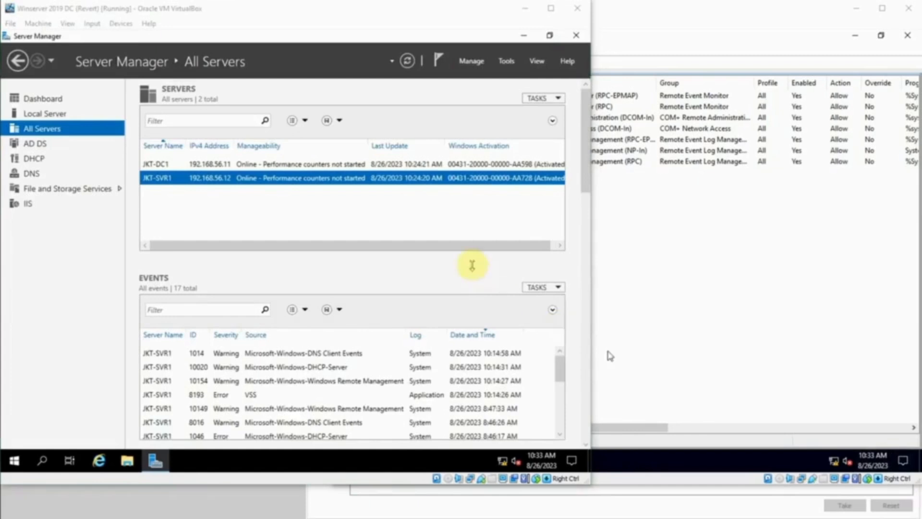
pyautogui.click(429, 212)
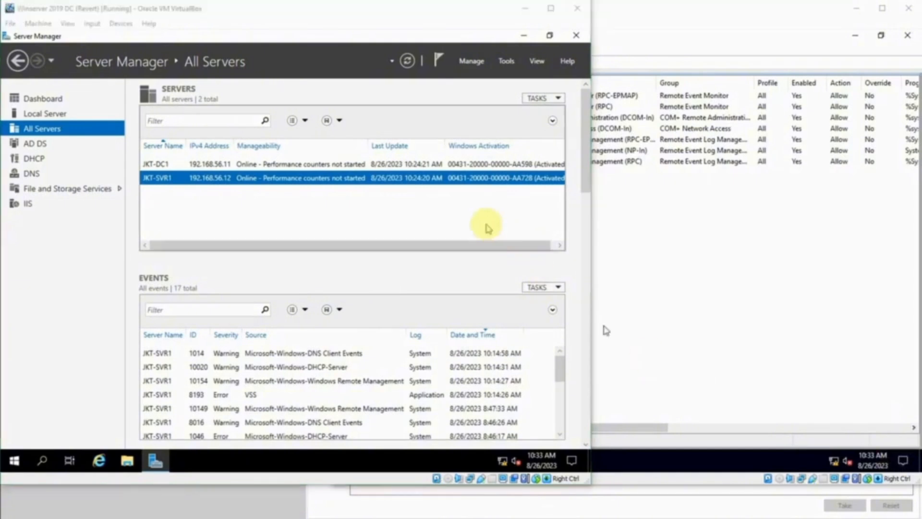
pyautogui.click(486, 224)
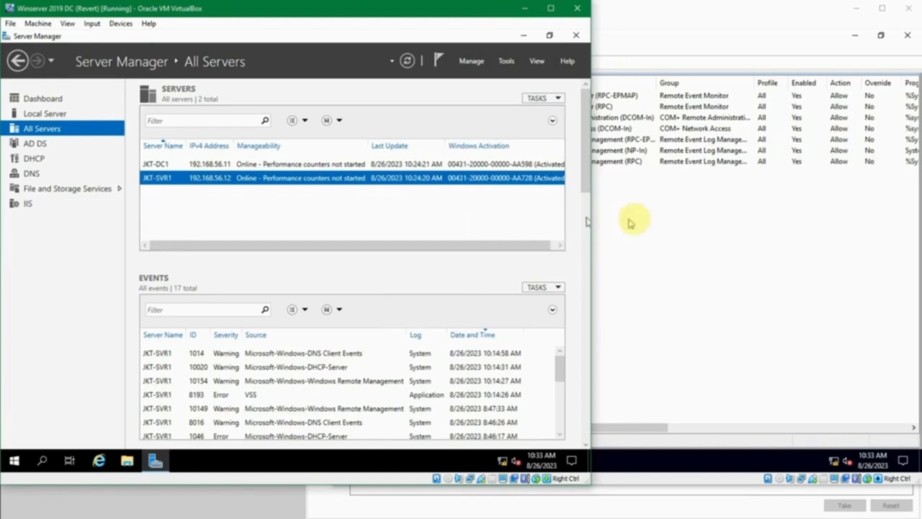
pyautogui.click(736, 217)
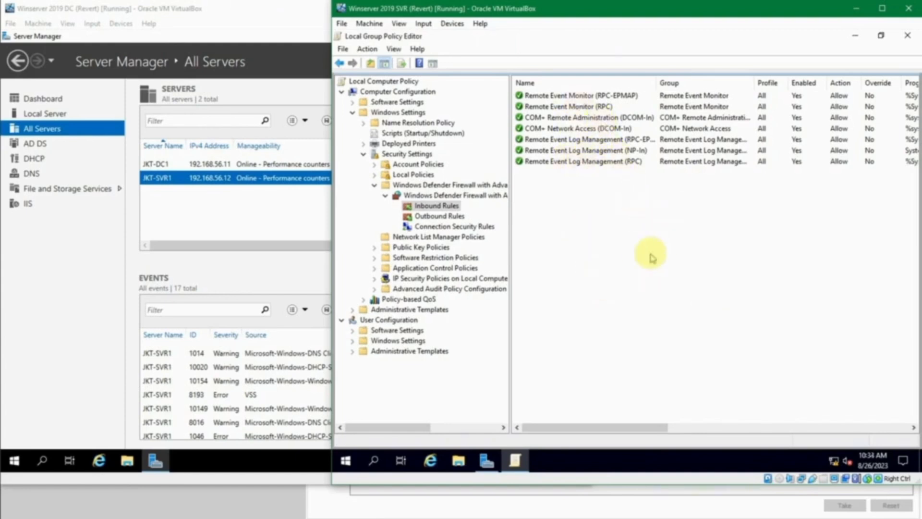
pyautogui.click(217, 200)
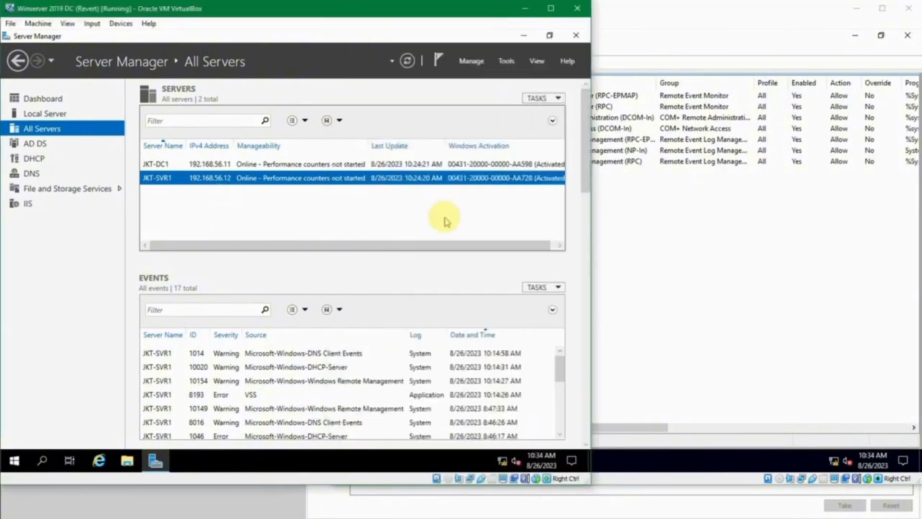
pyautogui.click(819, 402)
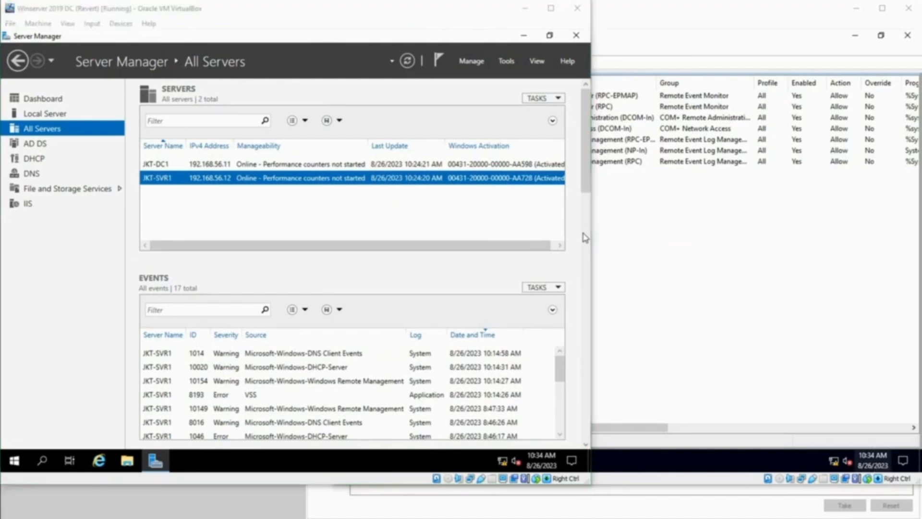
pyautogui.click(324, 515)
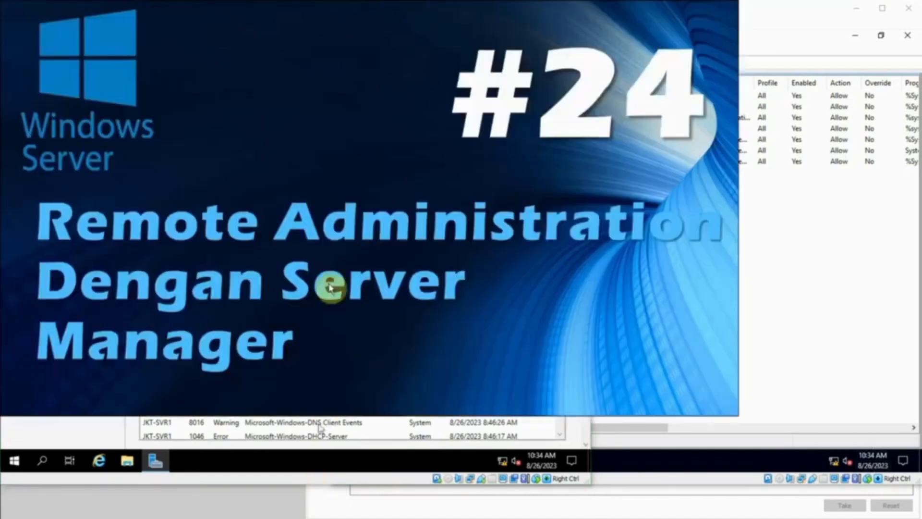